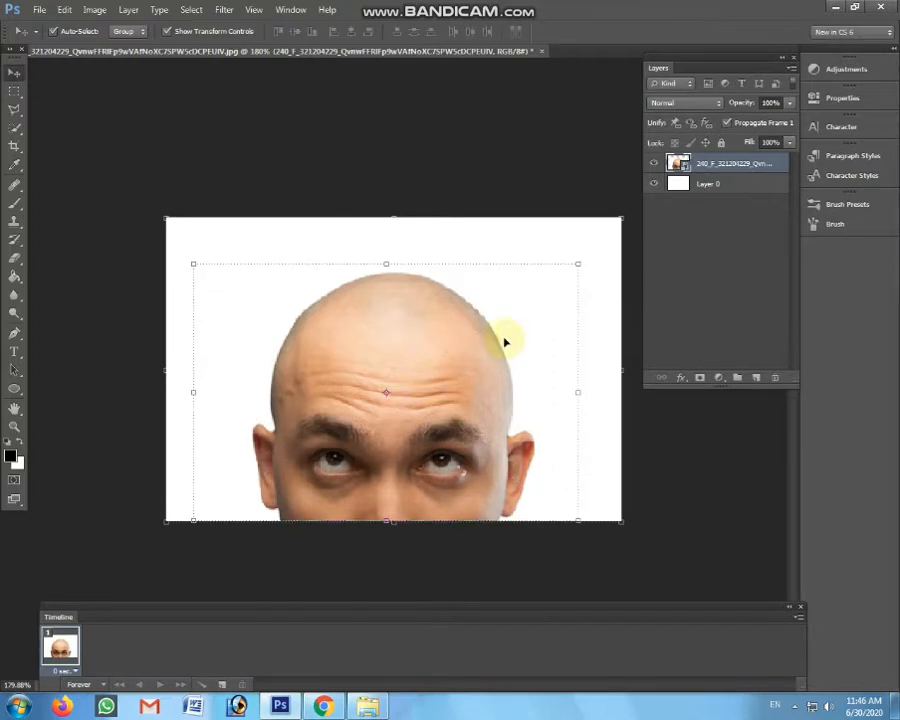
- Rasterize the bald head photo layer and darken its midtones slightly with Curves, using input 142 and output 128
key("ctrl+plus")
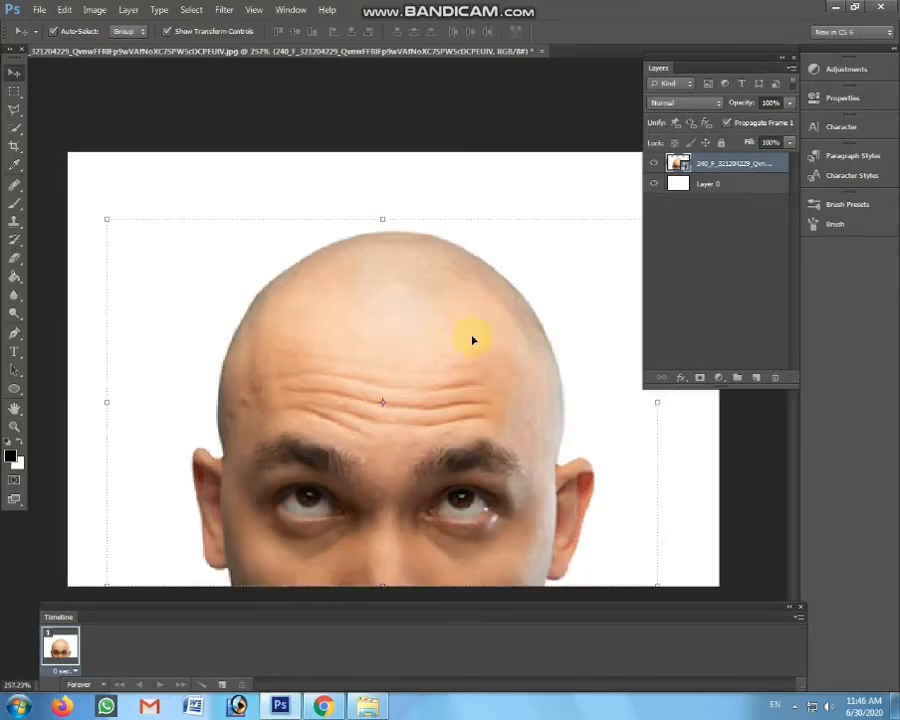
right_click(724, 165)
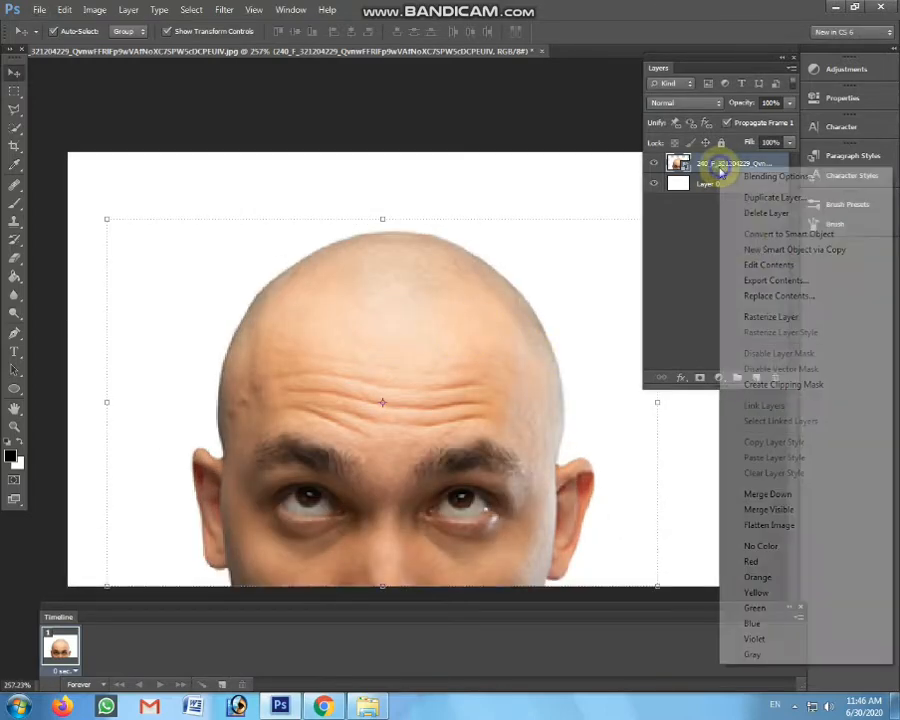
left_click(757, 324)
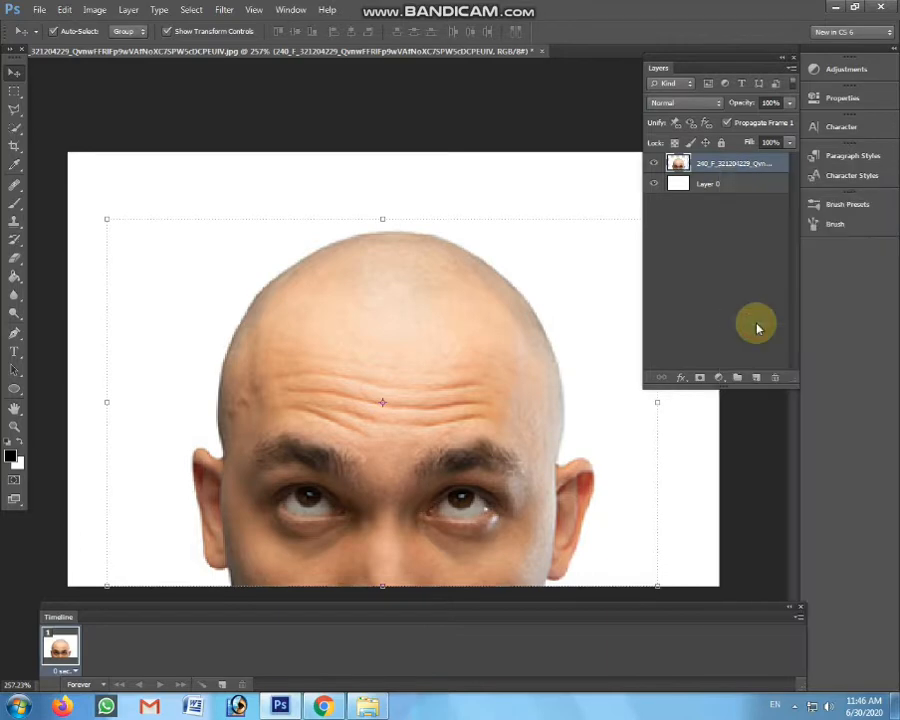
key("ctrl+m")
left_click_drag(678, 431, 684, 436)
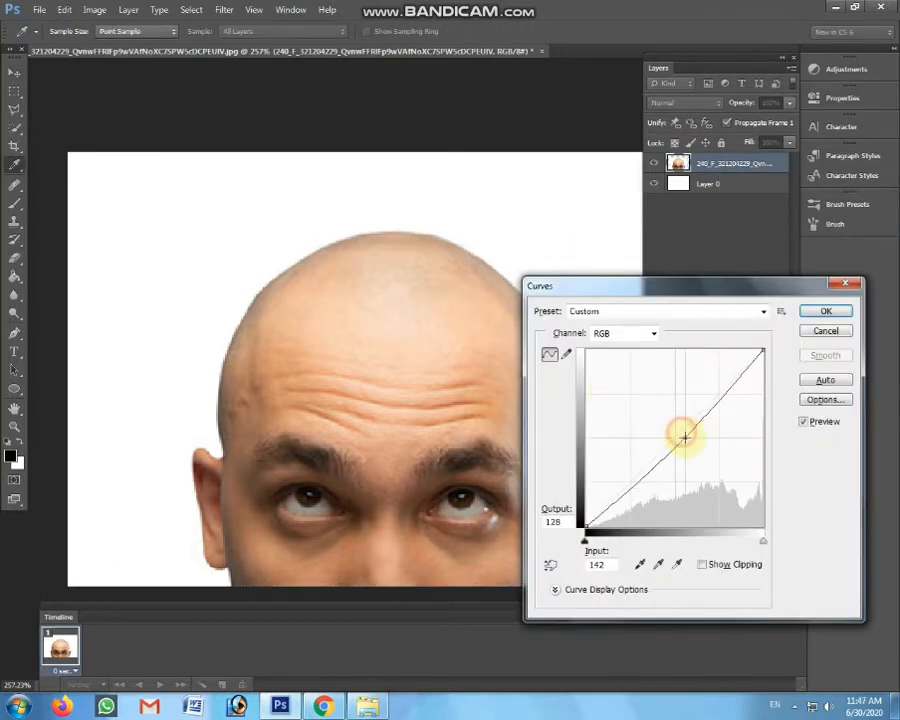
key("Return")
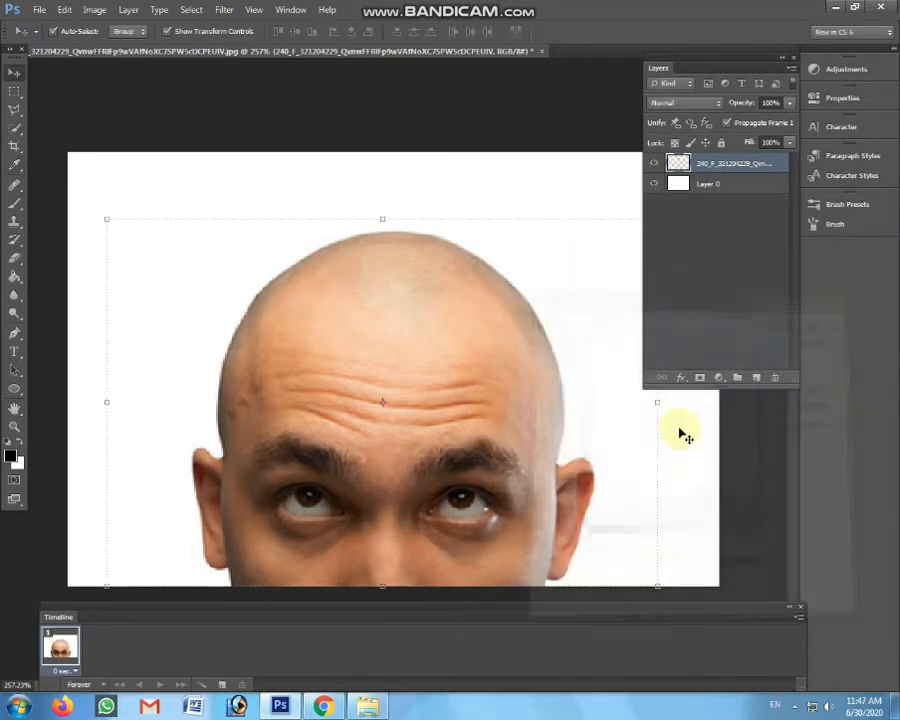
left_click(470, 338)
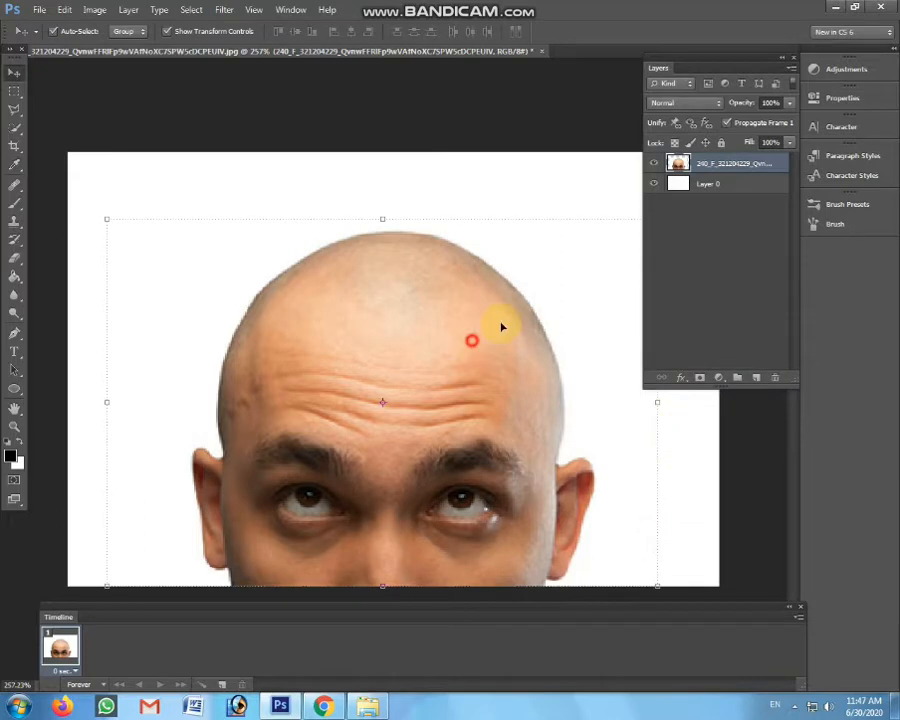
- Select the white background around the head with the Quick Selection tool, delete it, and deselect
left_click(14, 128)
mouse_move(196, 578)
left_mouse_down()
mouse_move(154, 481)
mouse_move(154, 414)
mouse_move(118, 192)
left_mouse_up()
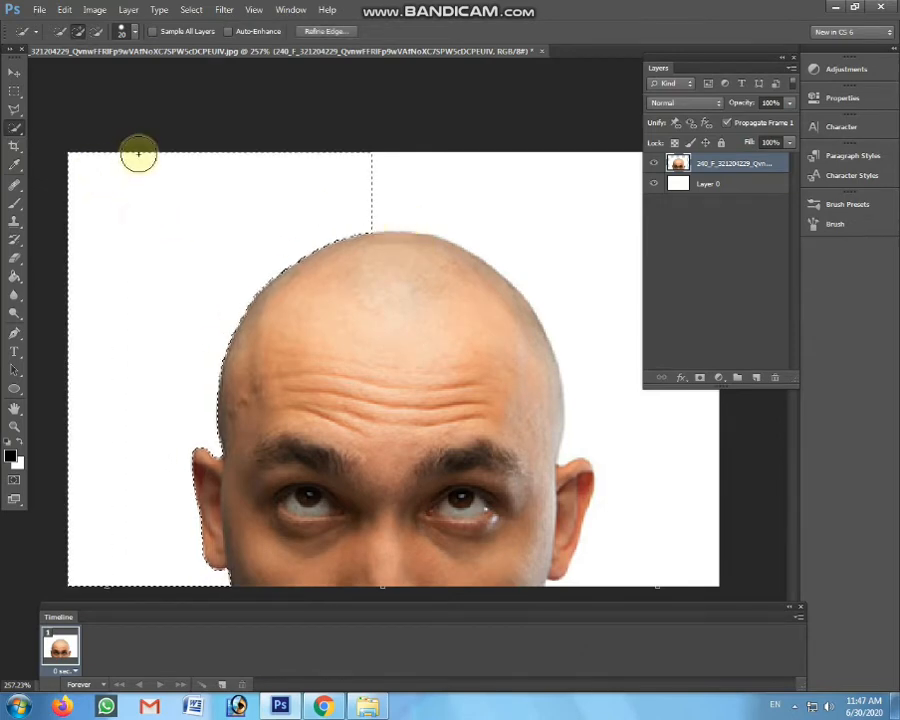
key("ctrl+z")
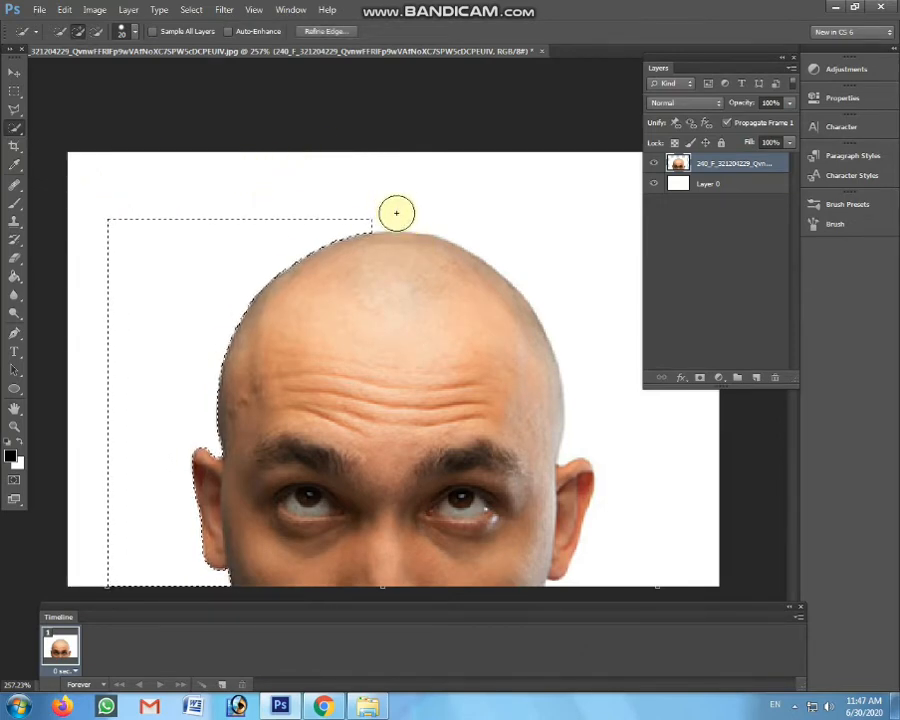
mouse_move(396, 212)
left_mouse_down()
mouse_move(526, 184)
mouse_move(657, 201)
left_mouse_up()
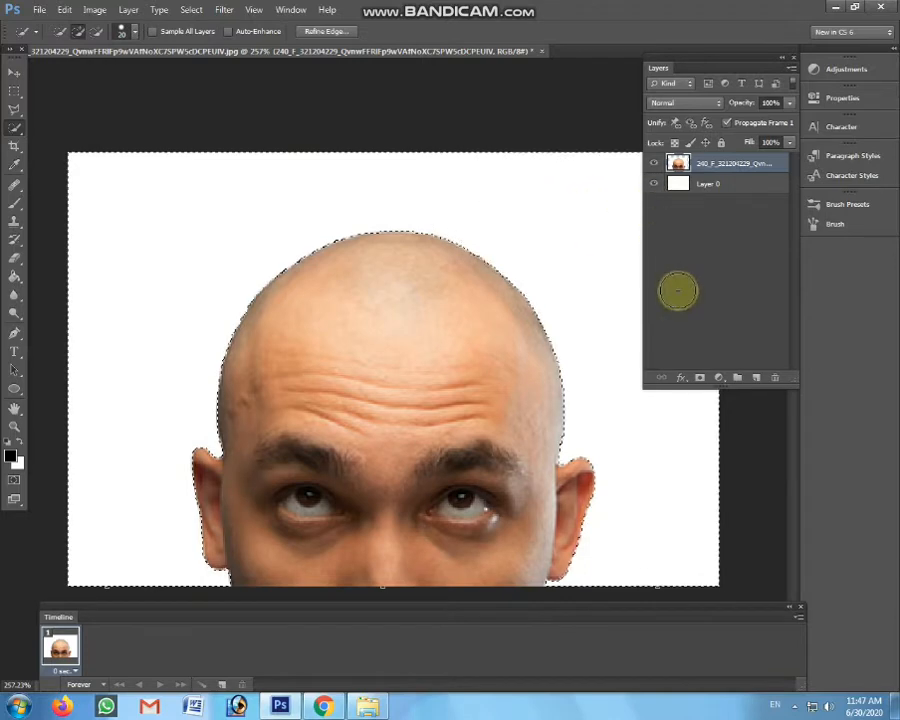
key("ctrl+z")
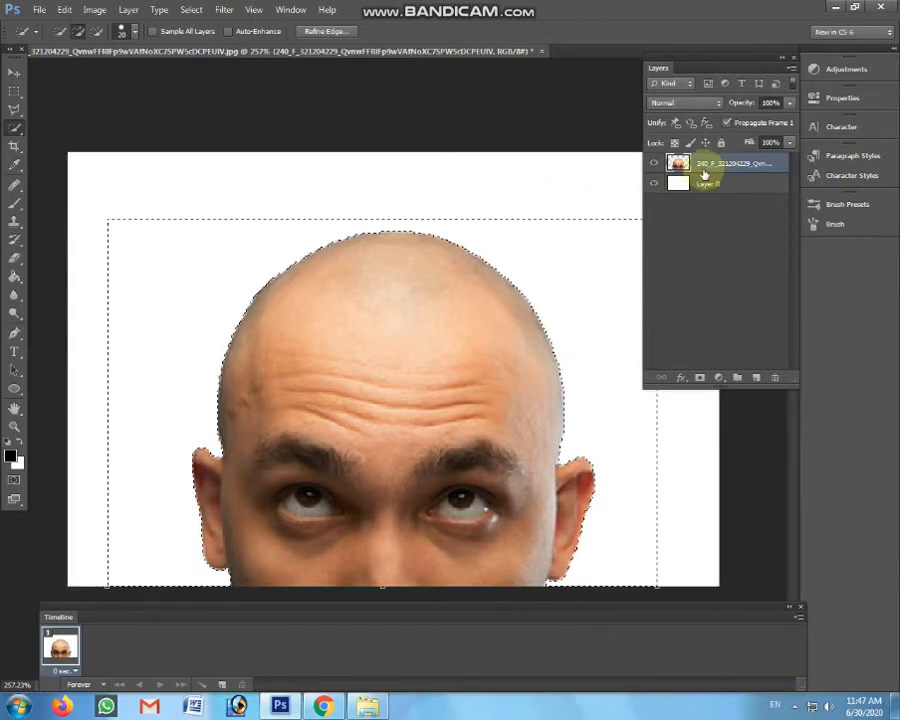
left_click(14, 92)
left_click(117, 132)
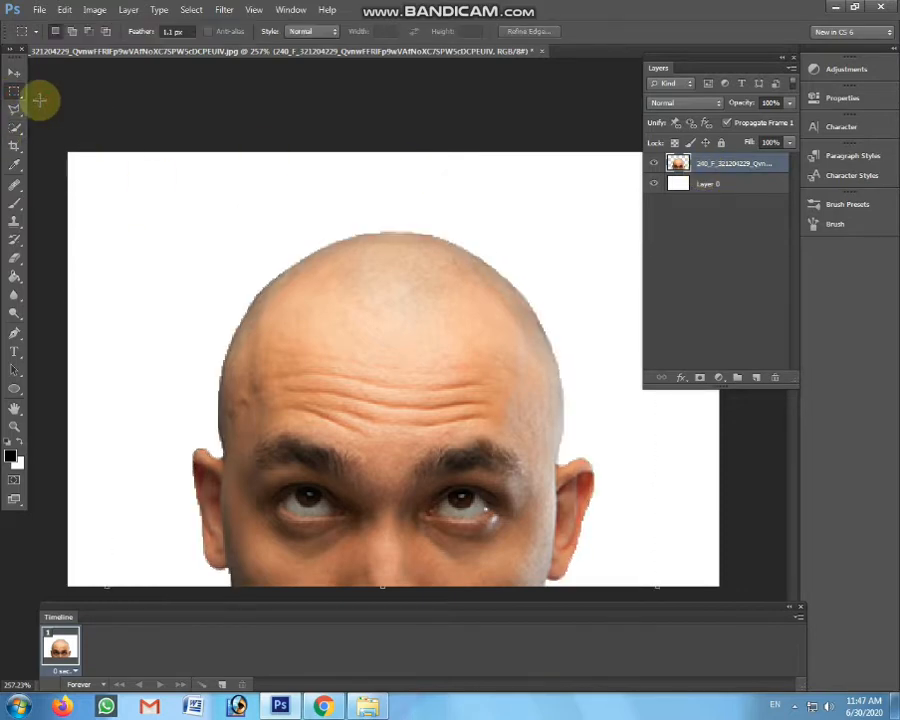
left_click(11, 74)
left_click(214, 116)
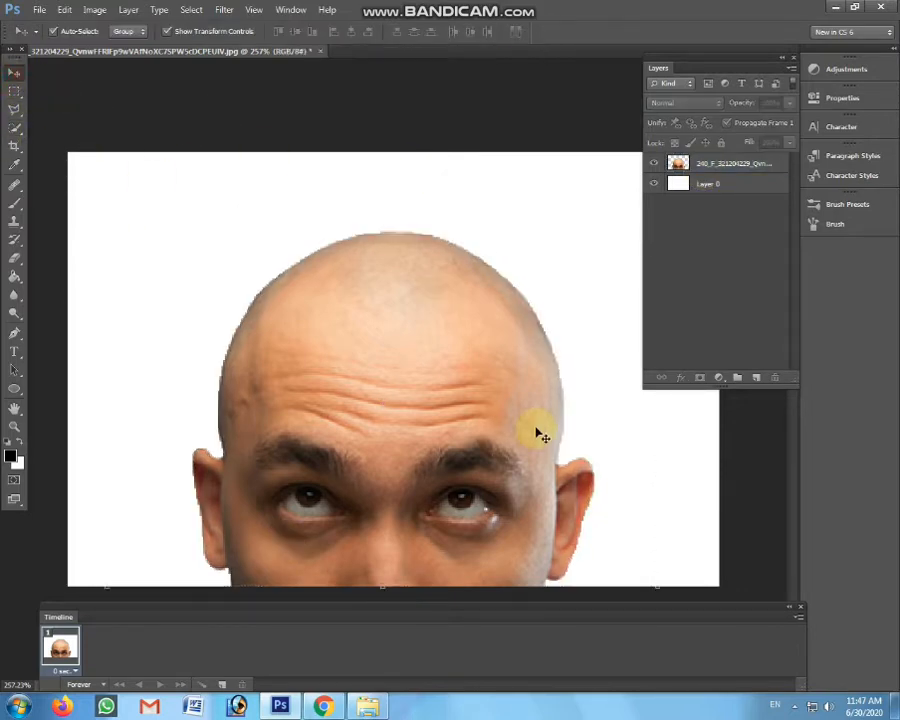
- Place the Broken-Pot image from the desktop above the head photo and rotate it to about 12.4 degrees
key("super+d")
left_click_drag(172, 28, 437, 381)
key("Return")
left_click_drag(500, 422, 488, 422)
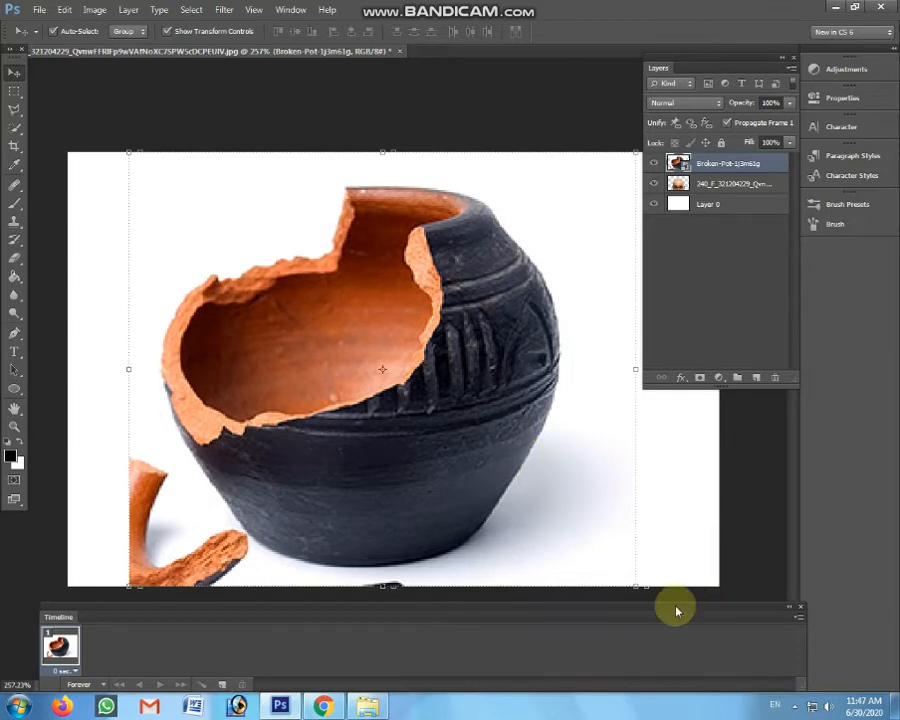
left_click_drag(647, 594, 564, 599)
key("Return")
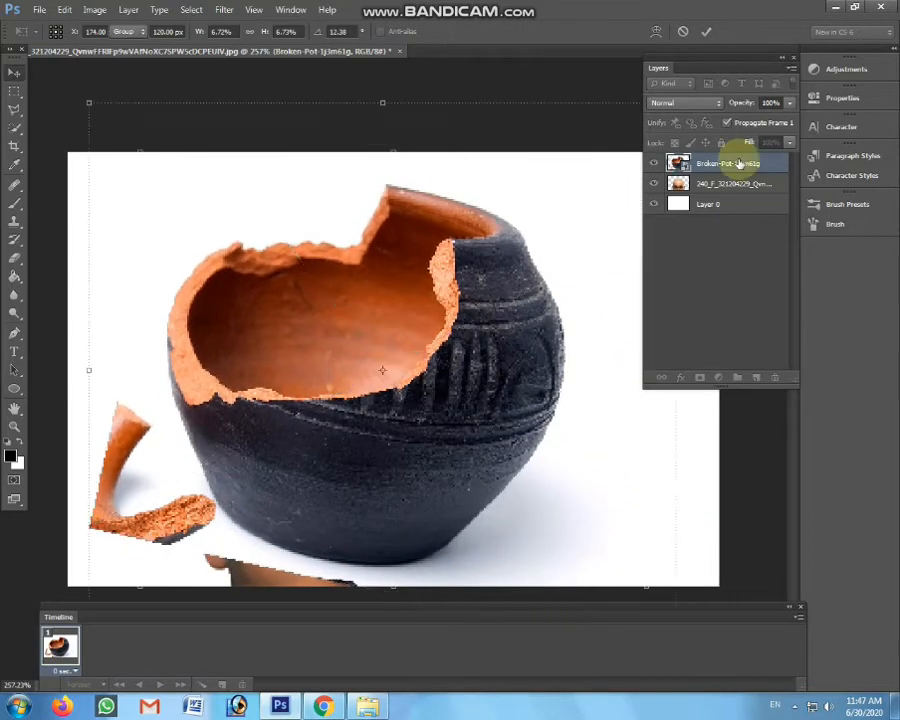
- Reduce the broken pot layer's fill to 35% and scale the pot to 5.40% over the top of the head
left_click(754, 166)
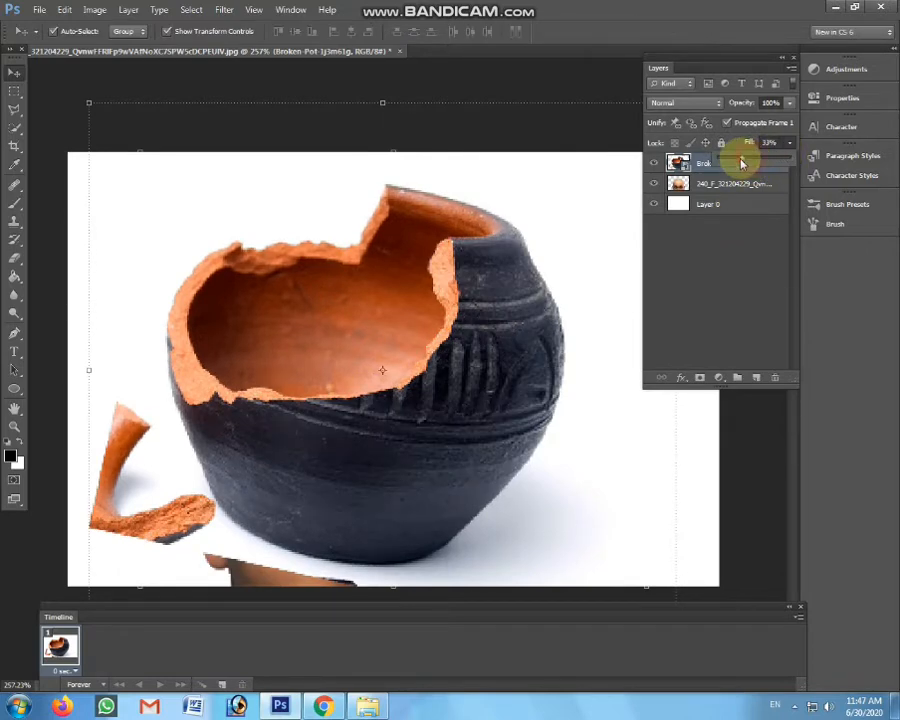
left_click_drag(742, 162, 744, 162)
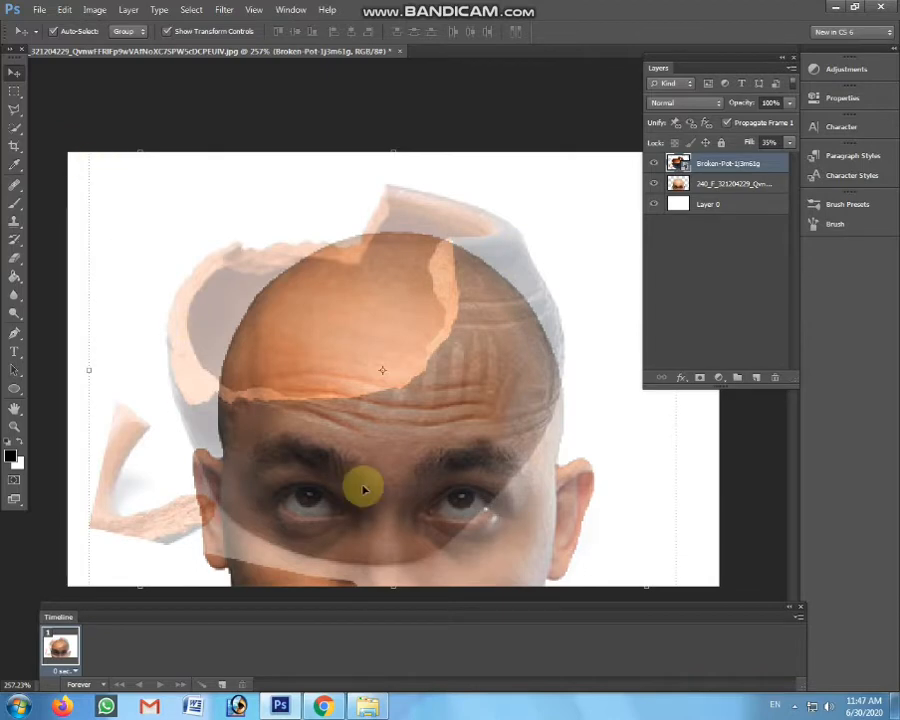
left_click_drag(376, 490, 348, 472)
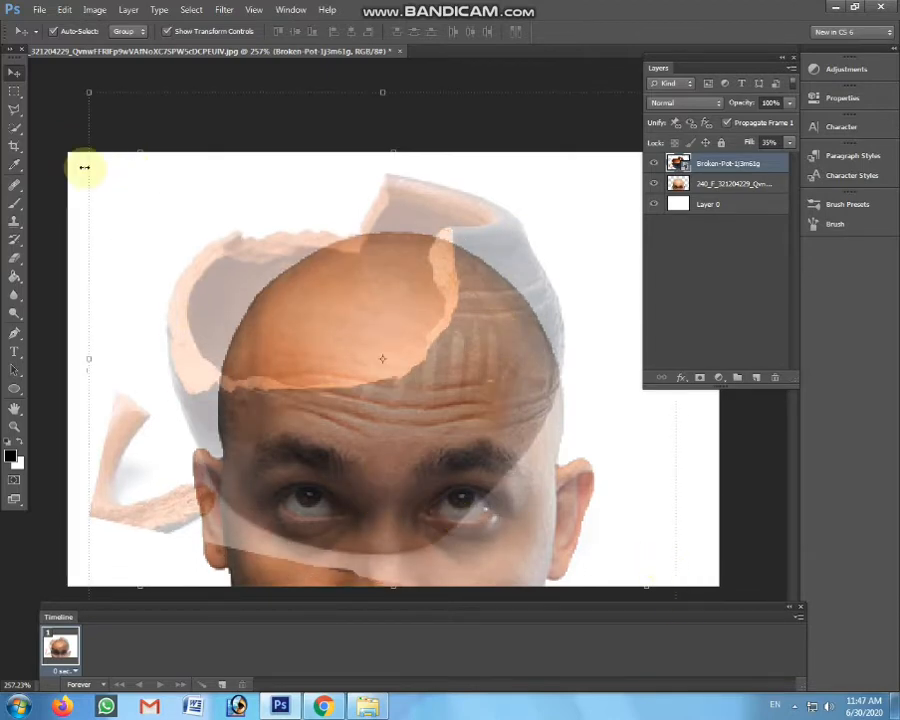
left_click_drag(89, 94, 115, 136)
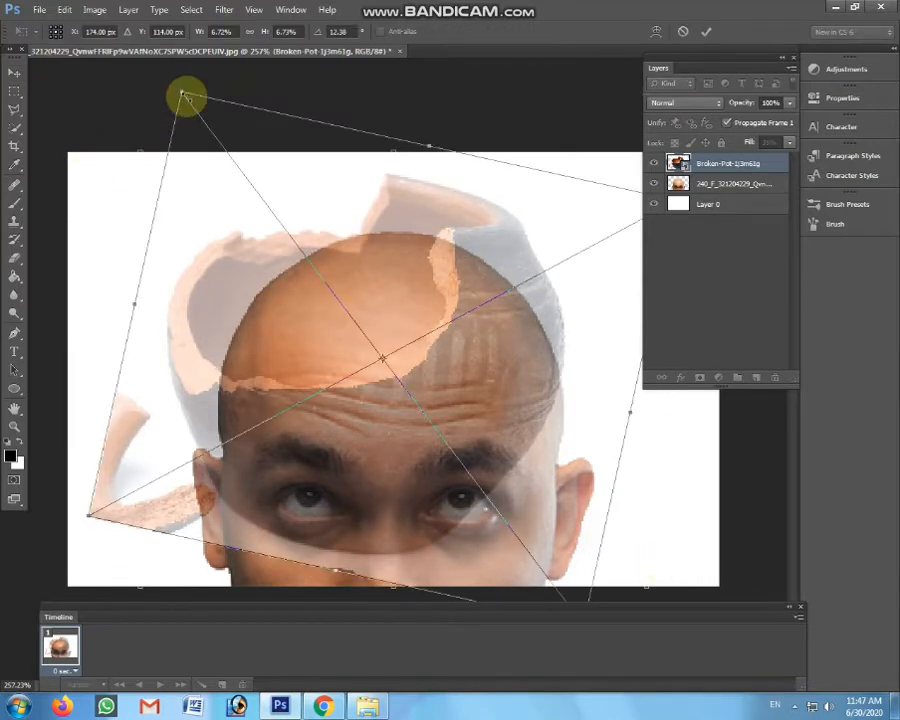
left_click_drag(183, 95, 221, 148)
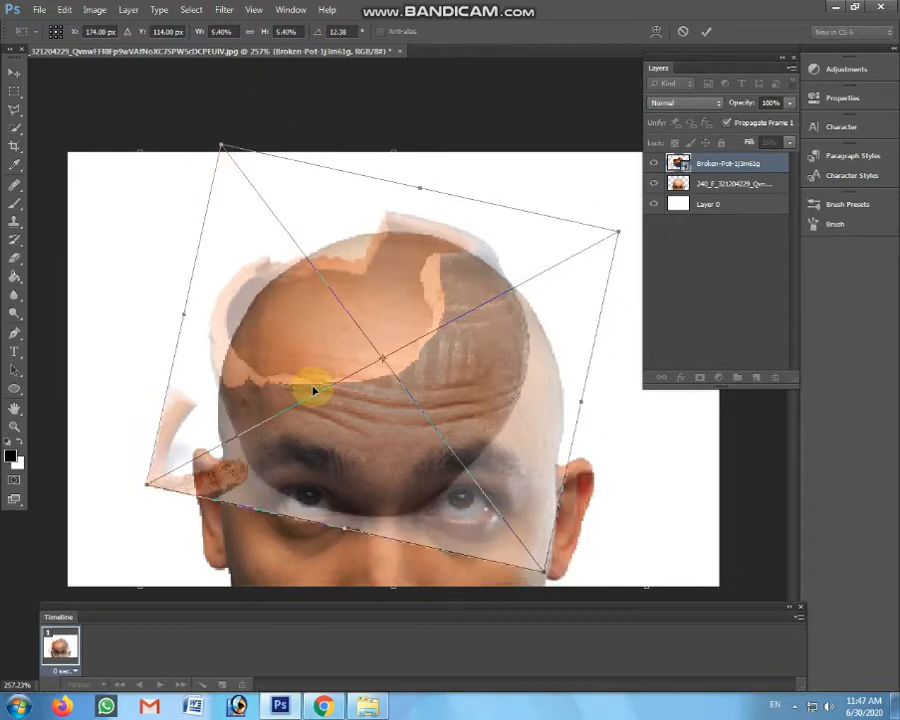
left_click_drag(326, 393, 334, 397)
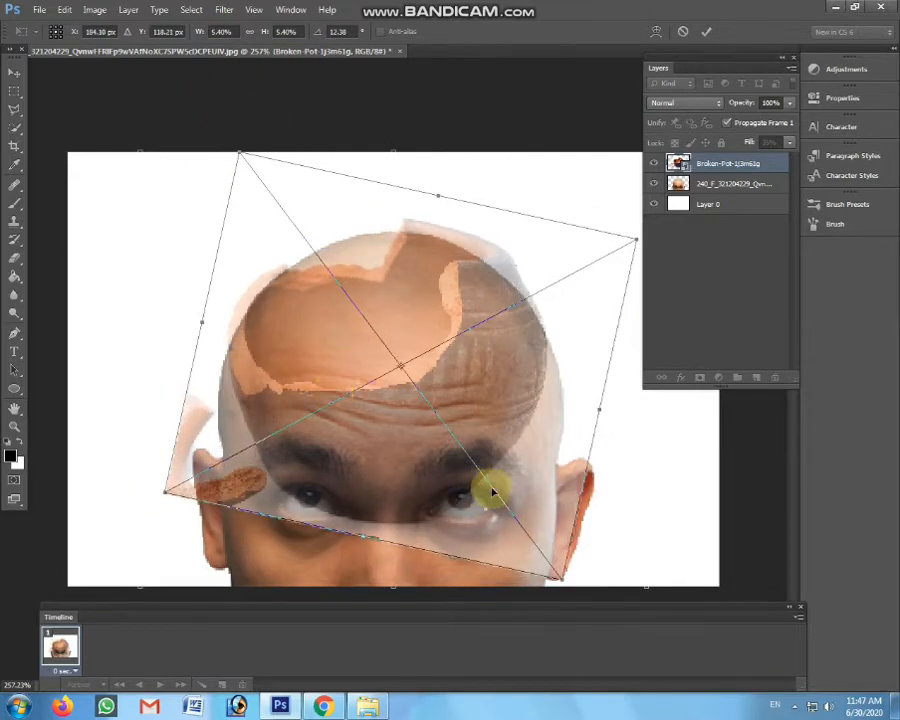
- Rotate the pot to about 33.9 degrees and position its broken opening within the top of the skull
left_click_drag(585, 596, 466, 626)
left_click_drag(448, 386, 458, 402)
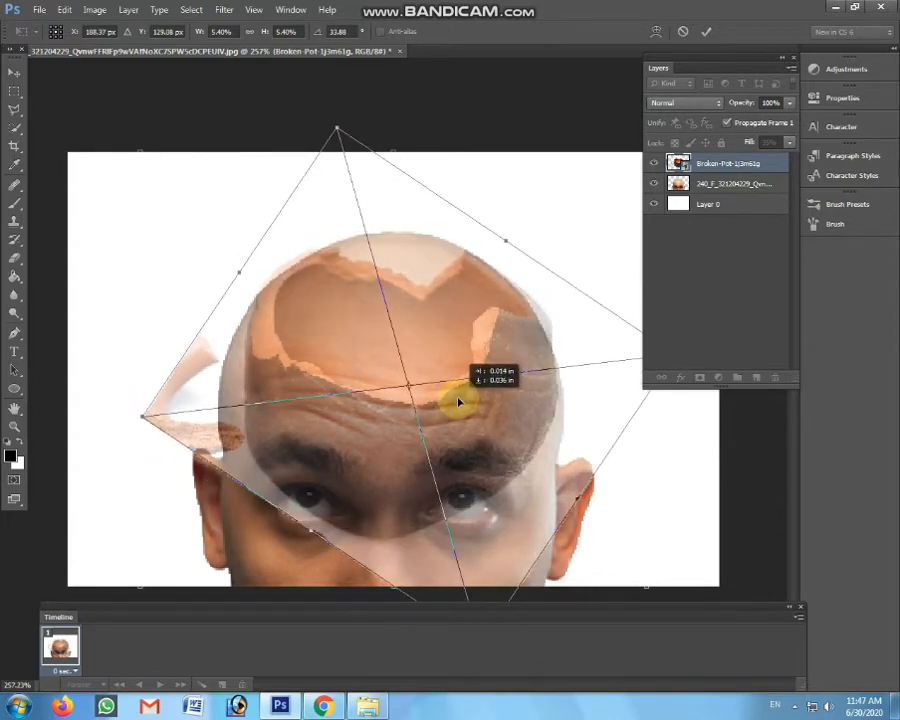
key("Return")
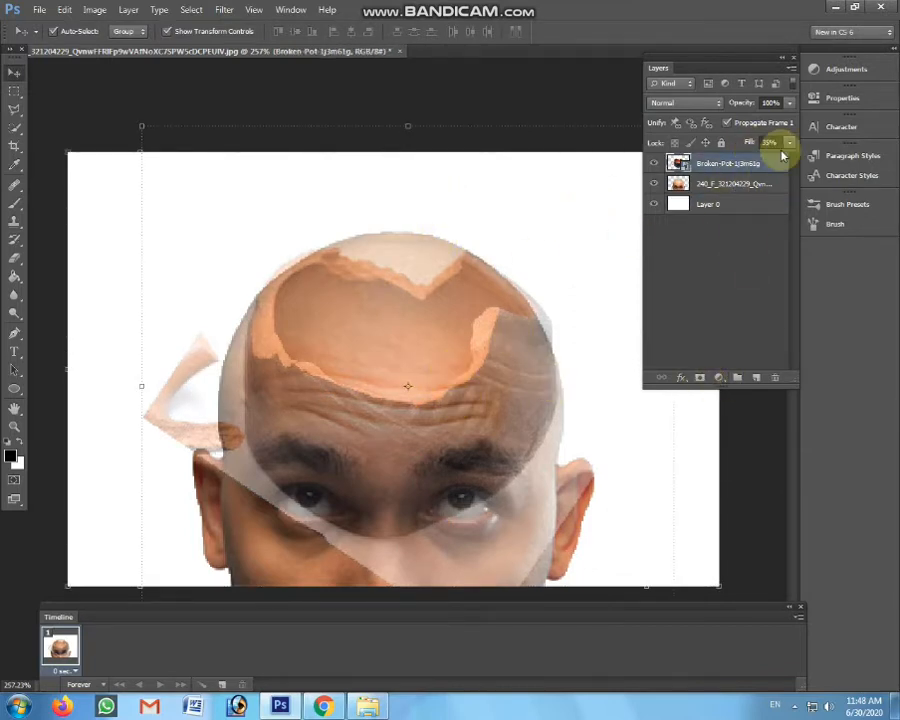
- Add a layer mask to the broken pot layer and enlarge the soft black brush for painting on it
left_click(701, 379)
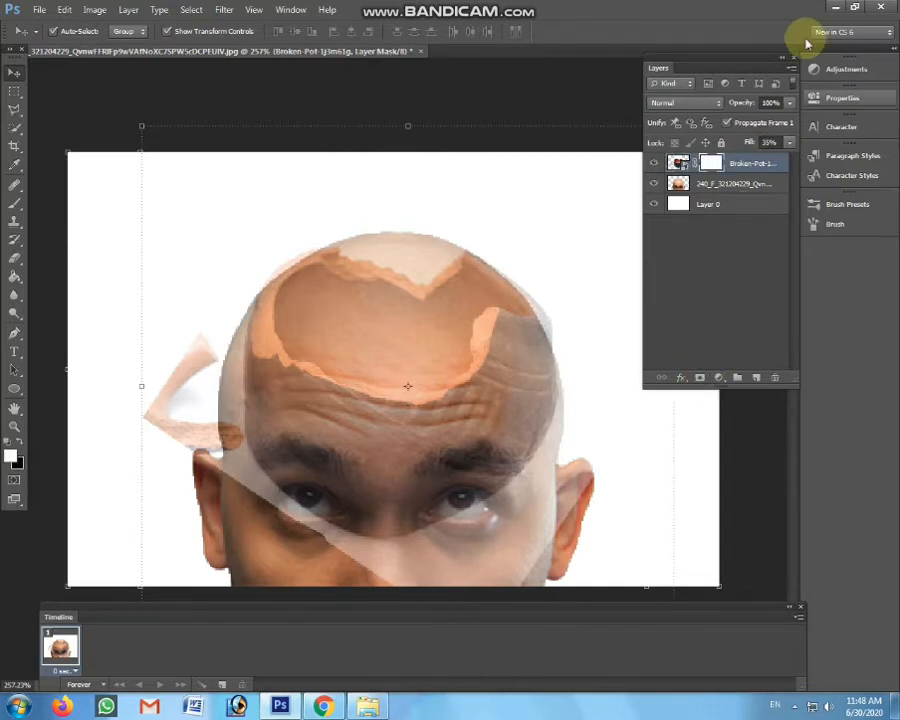
left_click(13, 206)
right_click(132, 252)
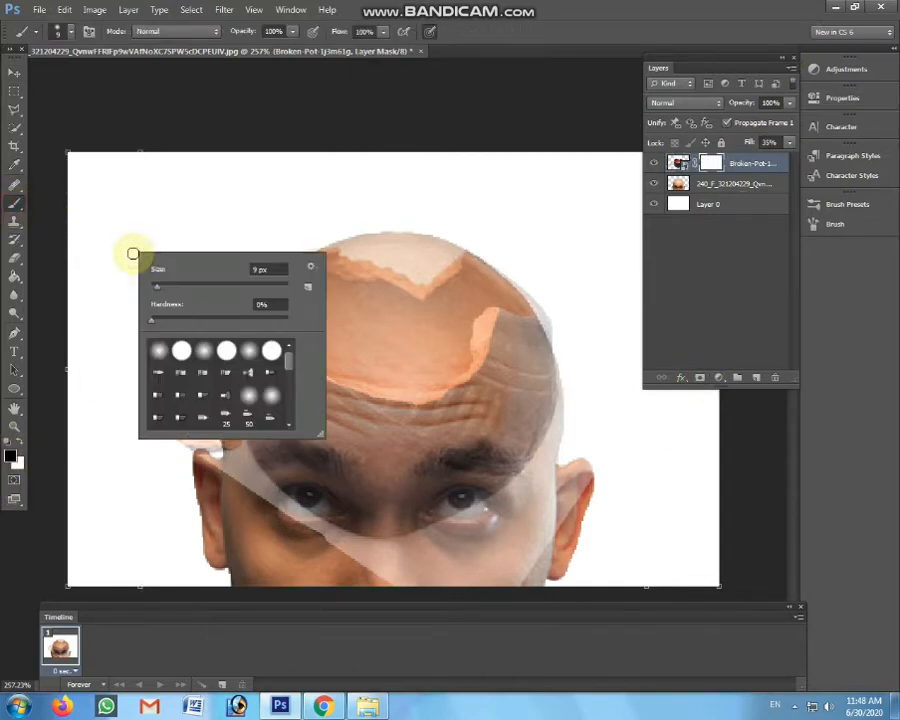
left_click(288, 208)
key("bracketright")
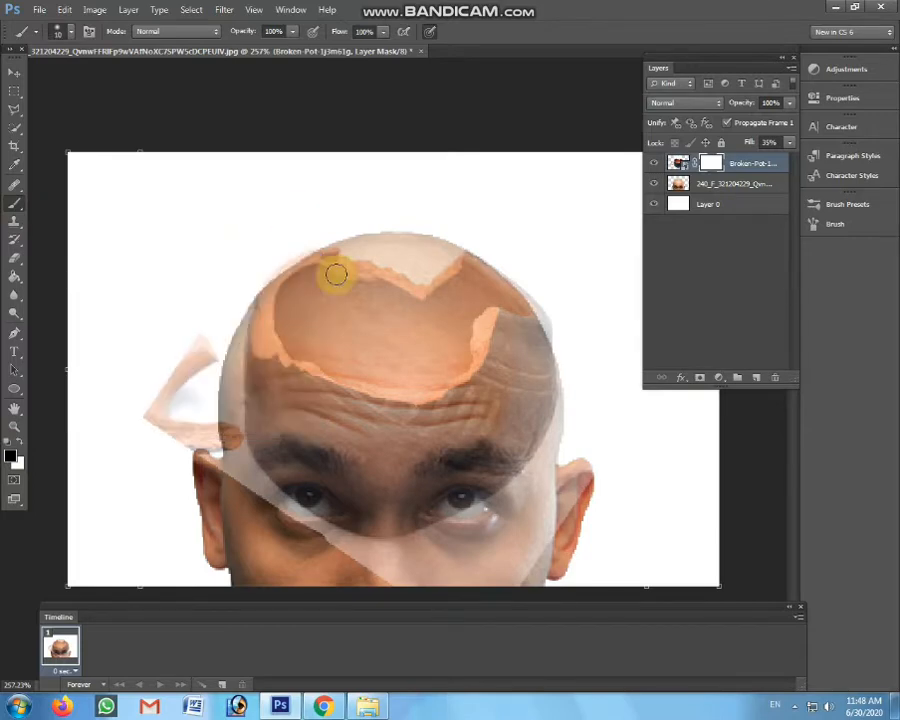
mouse_move(341, 297)
left_mouse_down()
mouse_move(415, 330)
mouse_move(372, 338)
mouse_move(450, 321)
left_mouse_up()
key("ctrl+z")
left_click(18, 441)
mouse_move(454, 319)
left_mouse_down()
mouse_move(410, 377)
mouse_move(457, 337)
mouse_move(421, 395)
mouse_move(456, 402)
left_mouse_up()
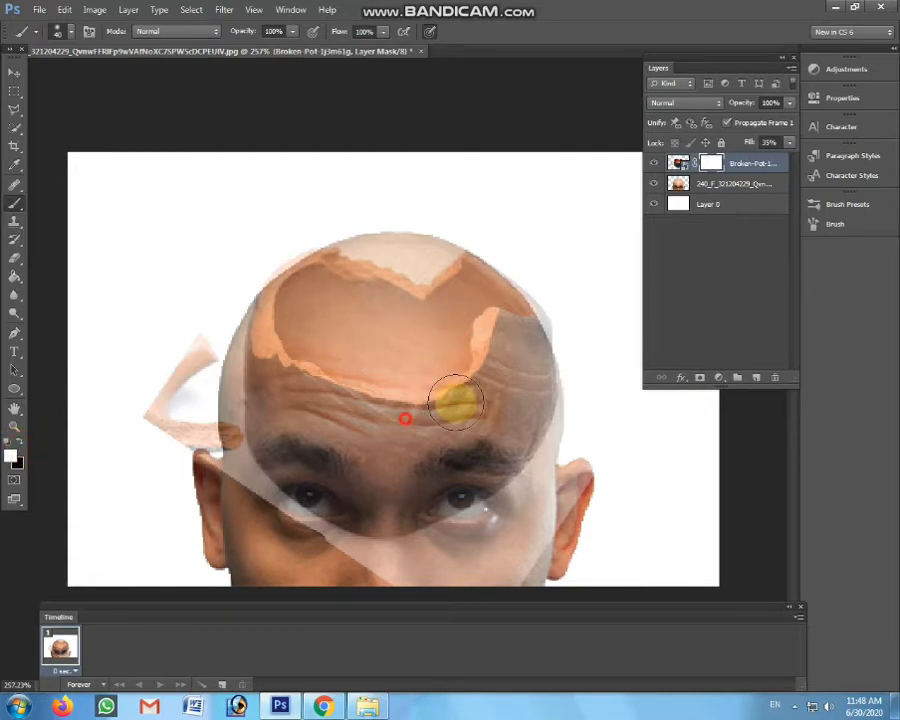
left_click(484, 341)
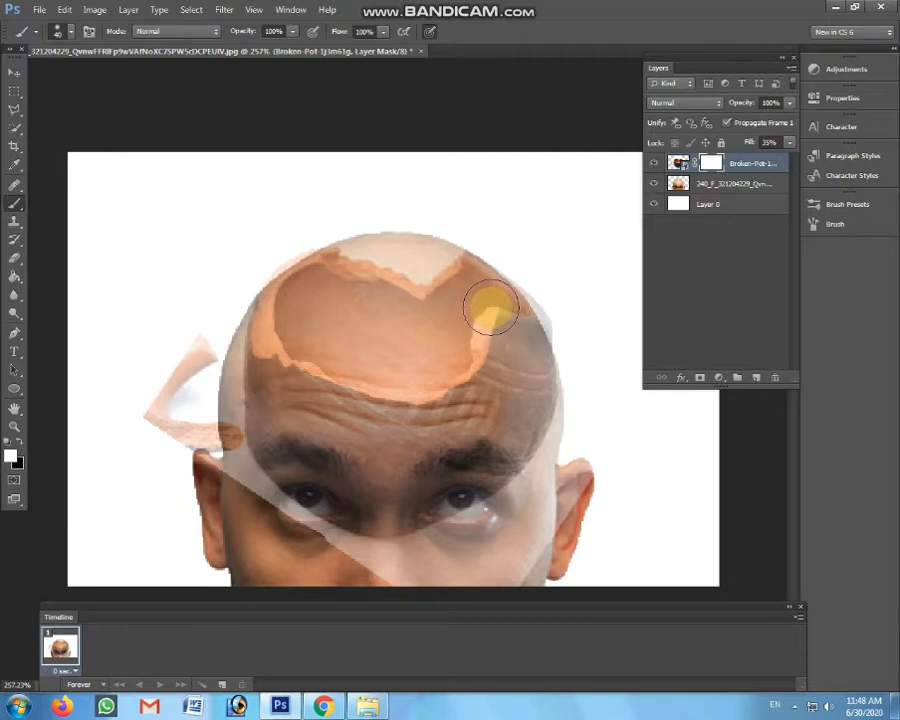
left_click(464, 295)
left_click(391, 311)
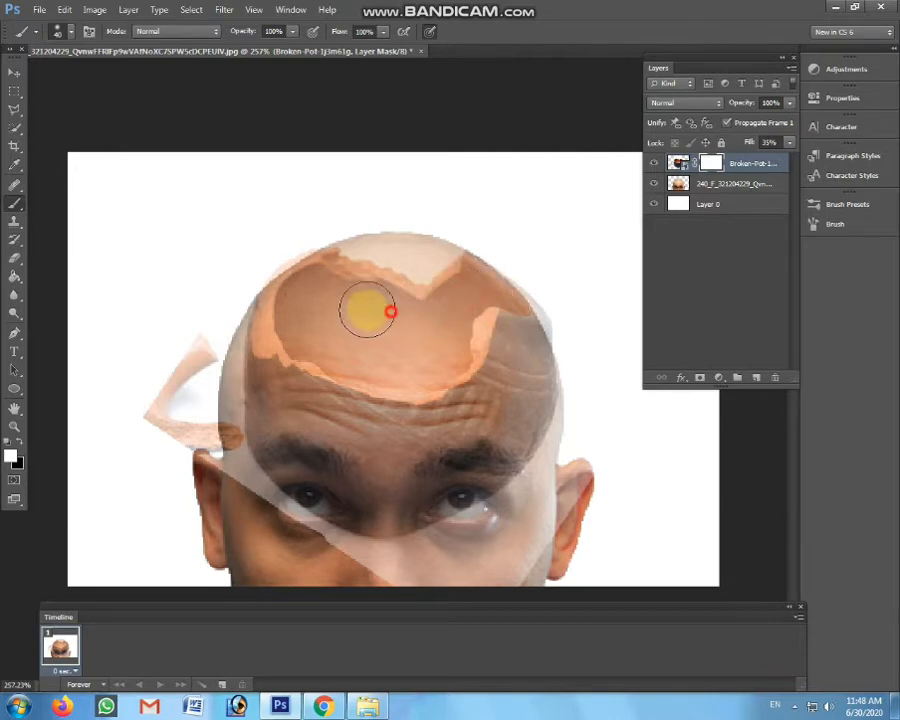
left_click(347, 303)
left_click(298, 287)
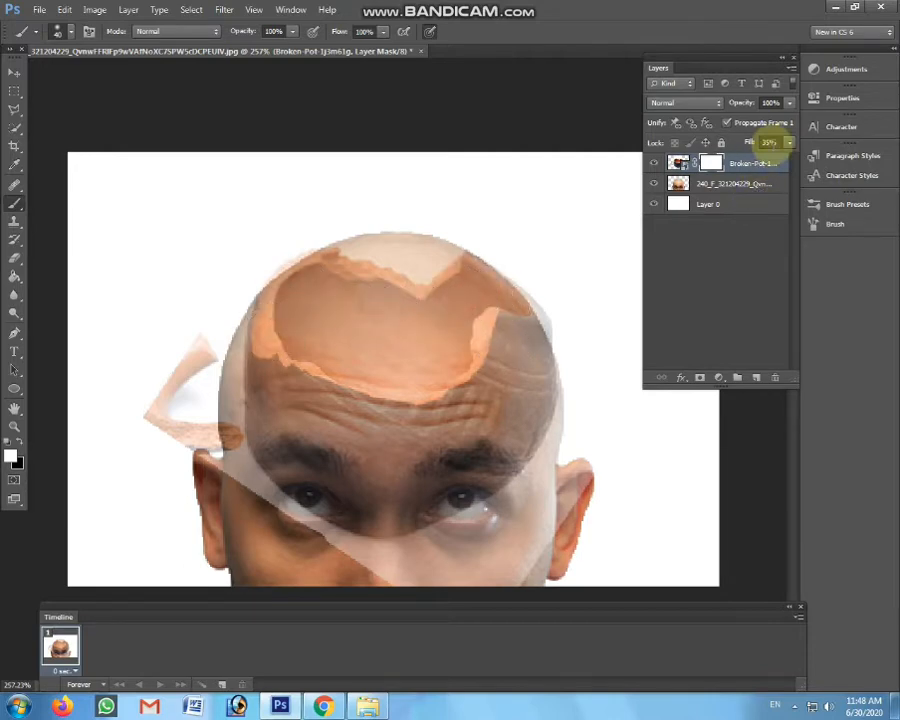
- Restore the pot layer's fill to 100% and paint black on its mask to hide the pot body and loose shards outside the opening
left_click_drag(781, 166, 801, 167)
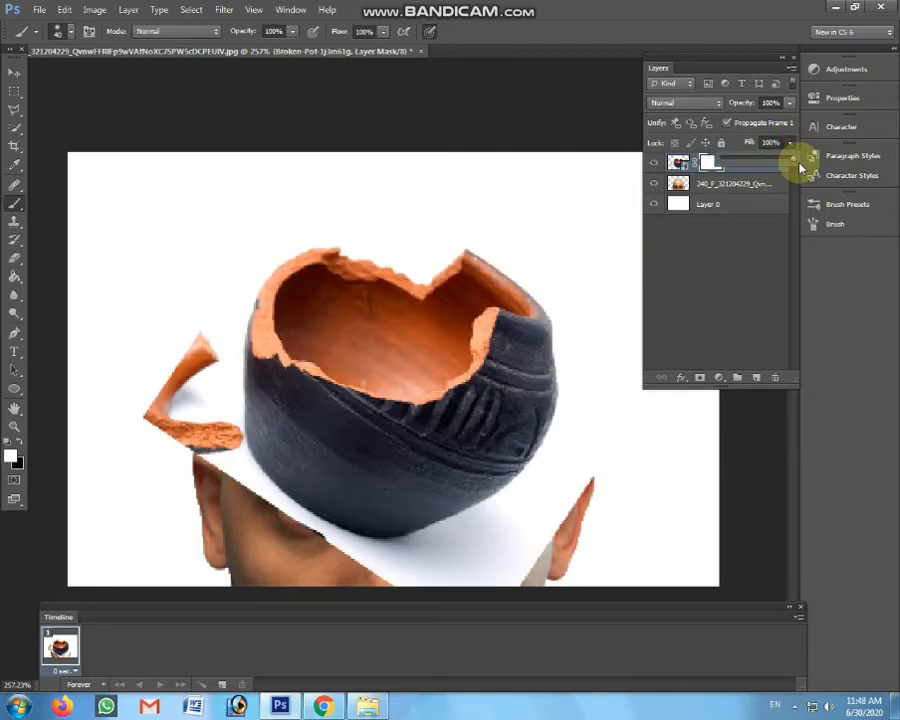
left_click(15, 450)
mouse_move(195, 395)
left_mouse_down()
mouse_move(257, 468)
mouse_move(428, 526)
mouse_move(595, 480)
mouse_move(420, 613)
mouse_move(502, 532)
mouse_move(306, 510)
mouse_move(579, 454)
mouse_move(263, 531)
mouse_move(145, 438)
mouse_move(159, 362)
mouse_move(159, 402)
mouse_move(151, 382)
mouse_move(271, 492)
mouse_move(548, 515)
mouse_move(579, 414)
mouse_move(358, 498)
mouse_move(201, 430)
mouse_move(531, 470)
left_mouse_up()
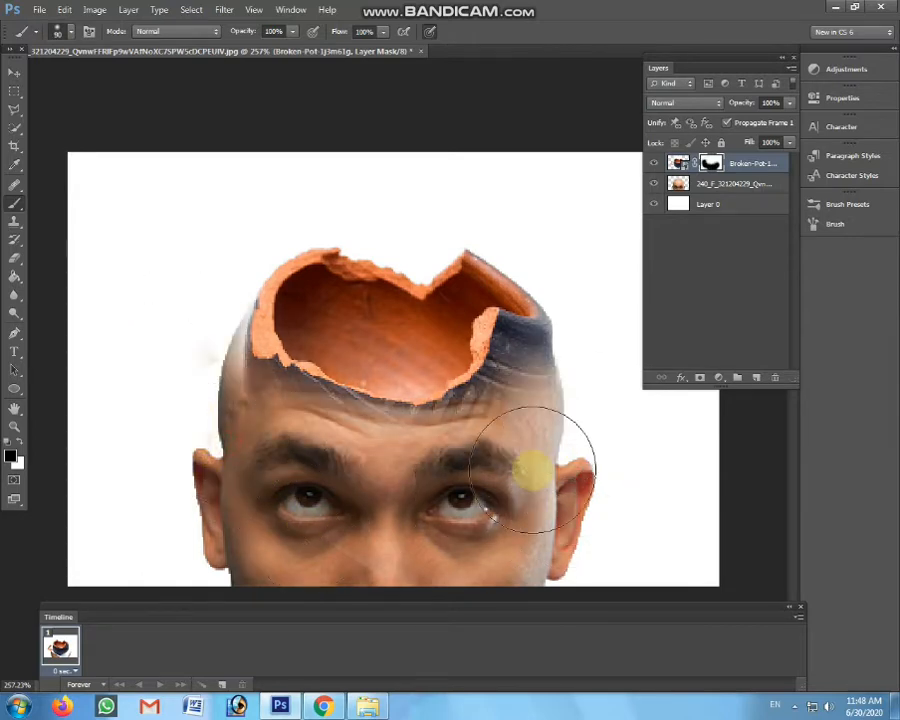
mouse_move(562, 380)
left_mouse_down()
mouse_move(527, 249)
mouse_move(313, 155)
left_mouse_up()
left_click(388, 158)
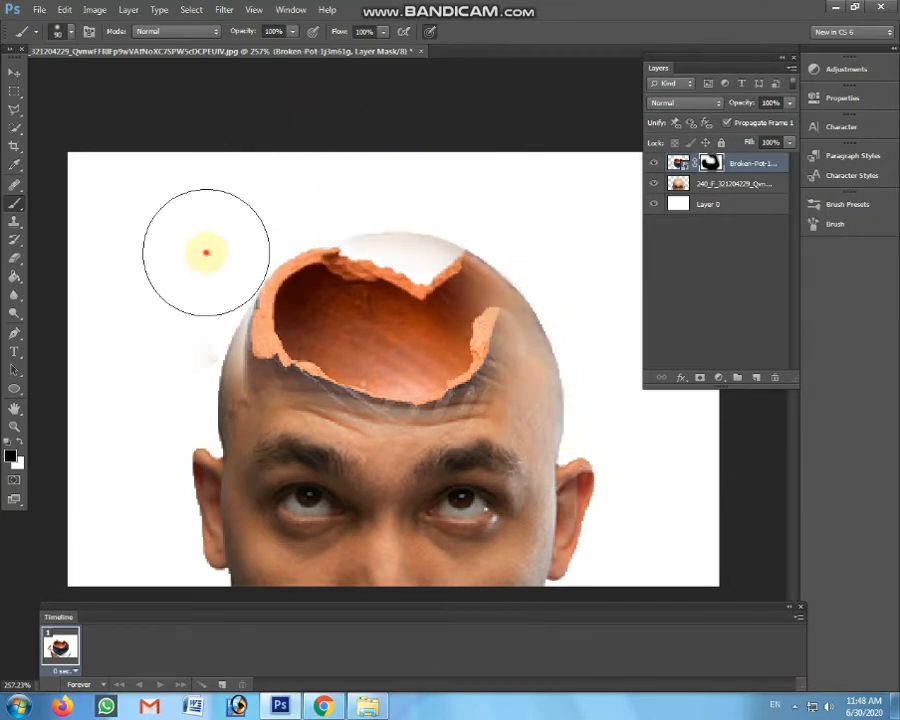
- Paint black on the pot mask with the size 90 brush to clear leftover pot traces beside the head and across the forehead
left_click(196, 297)
left_click(166, 381)
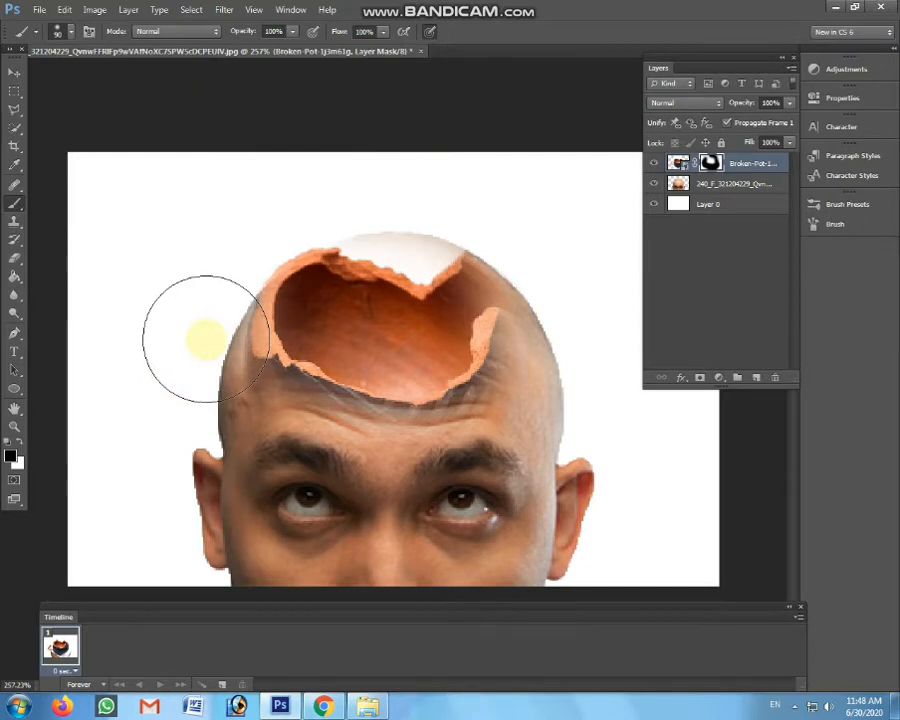
left_click(171, 428)
left_click(257, 481)
left_click(567, 445)
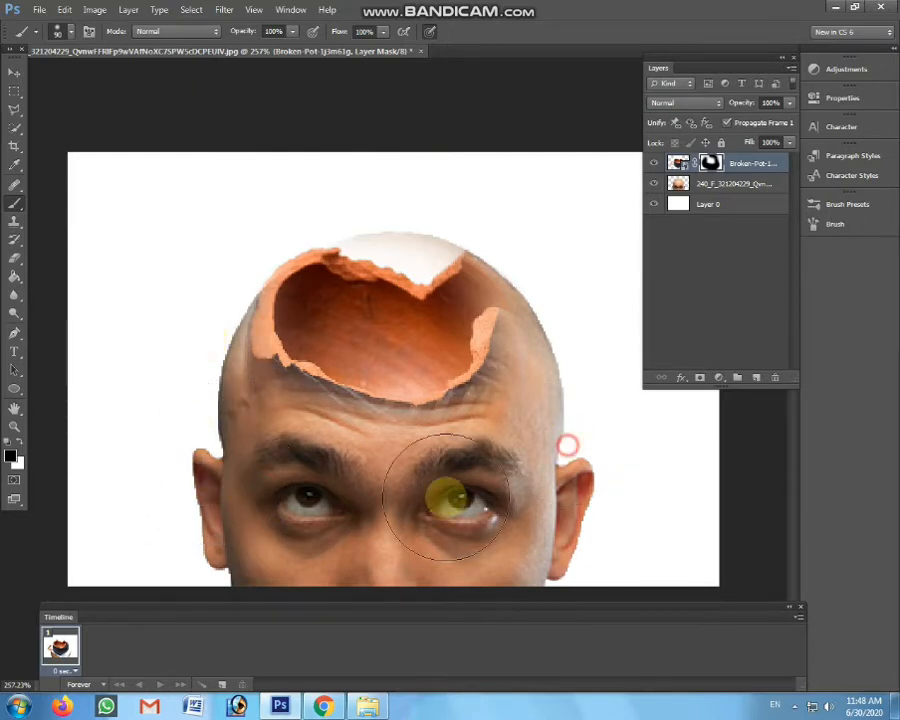
left_click(534, 406)
left_click(232, 402)
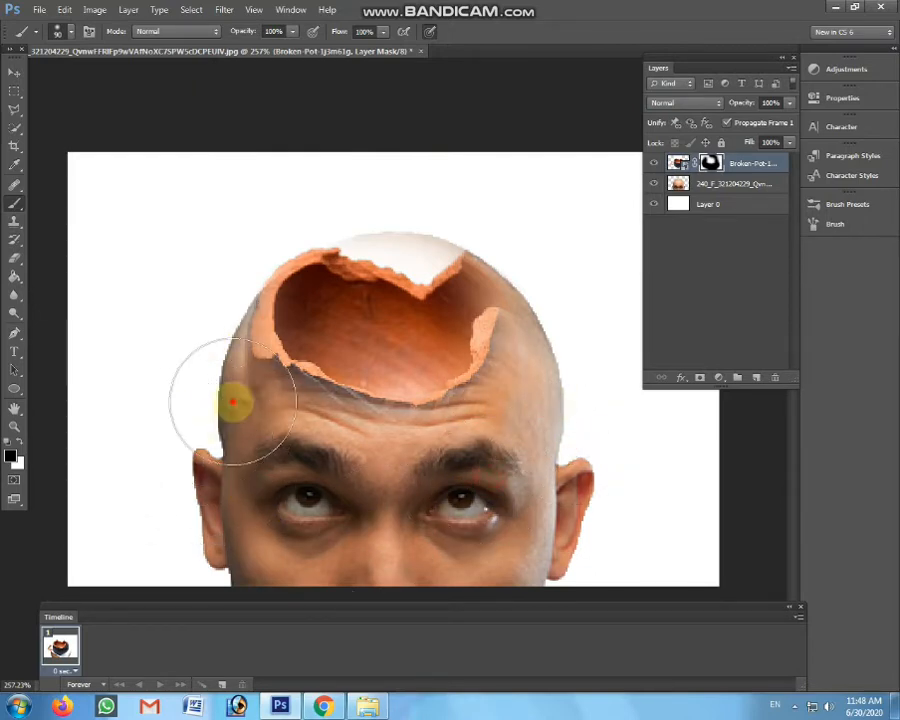
left_click(227, 298)
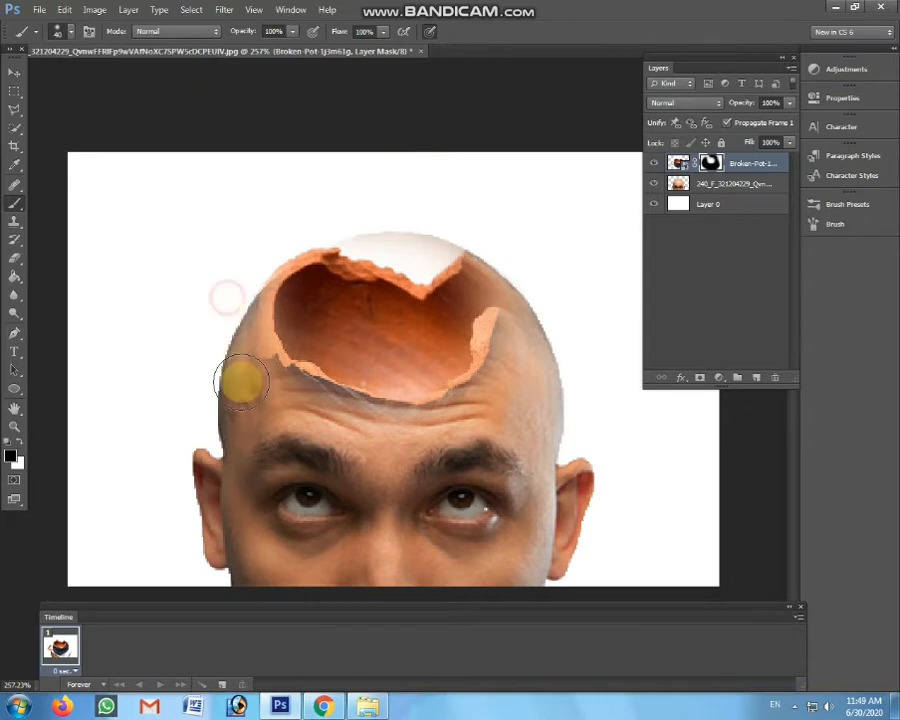
- Reduce the brush to 40 and paint black on the mask close around the opening to blend its outer rim into the scalp
left_click(213, 289)
left_click_drag(269, 391, 356, 404)
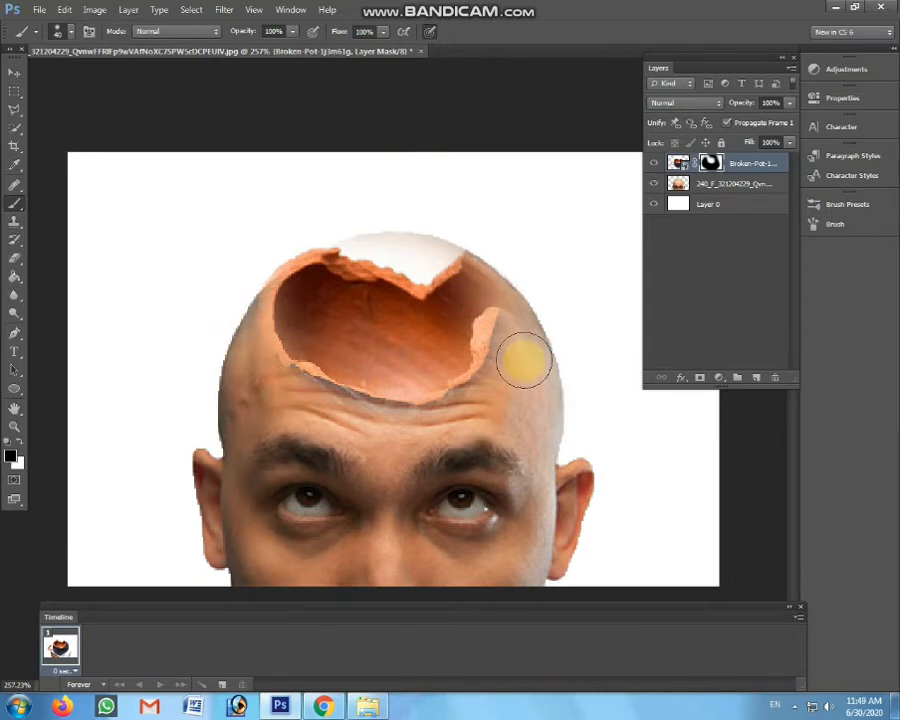
mouse_move(520, 340)
left_mouse_down()
mouse_move(504, 412)
mouse_move(481, 452)
left_mouse_up()
mouse_move(520, 270)
left_mouse_down()
mouse_move(499, 222)
mouse_move(332, 210)
left_mouse_up()
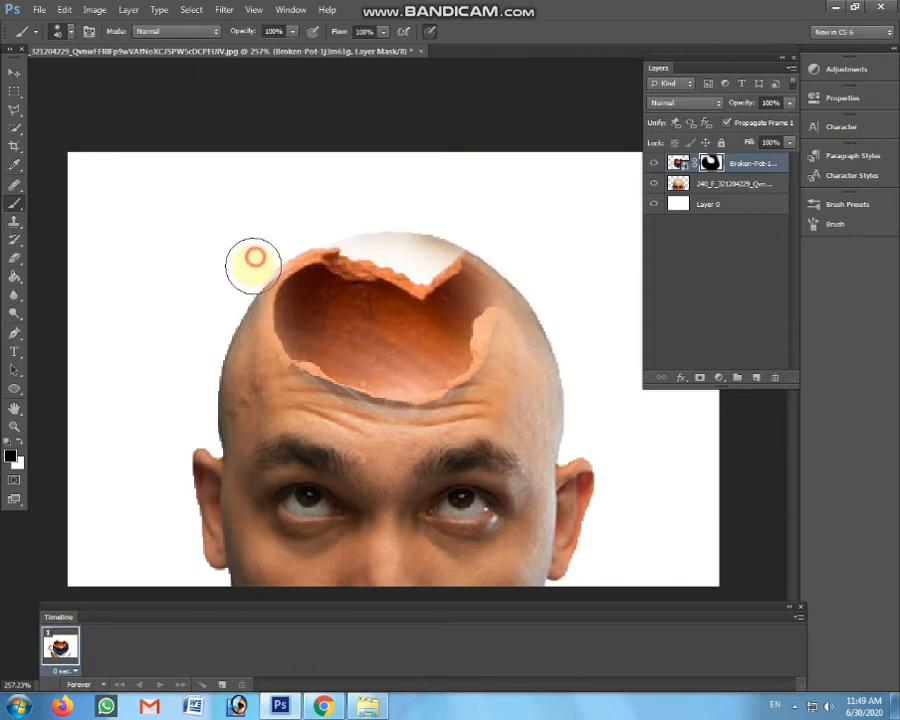
left_click_drag(286, 232, 238, 288)
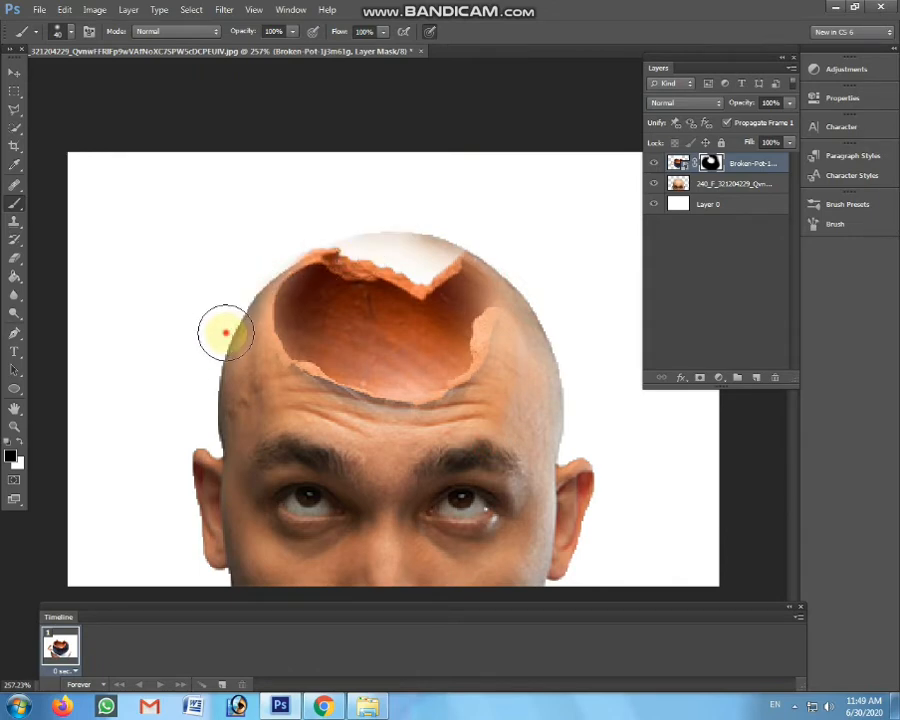
mouse_move(226, 333)
left_mouse_down()
mouse_move(241, 285)
mouse_move(261, 398)
mouse_move(458, 428)
mouse_move(506, 376)
mouse_move(438, 422)
left_mouse_up()
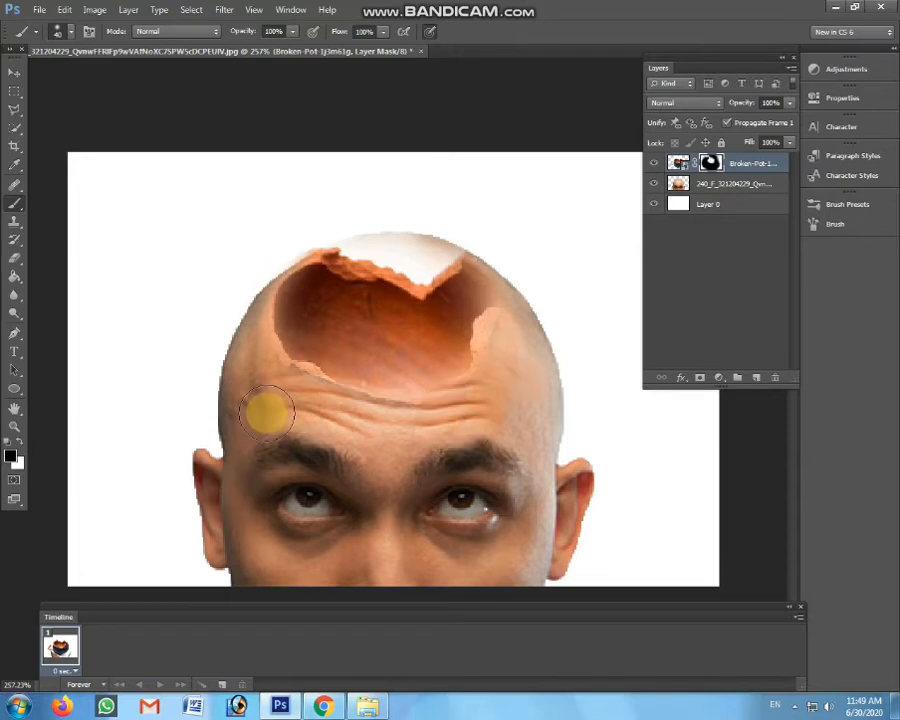
mouse_move(267, 412)
left_mouse_down()
mouse_move(517, 370)
mouse_move(534, 308)
left_mouse_up()
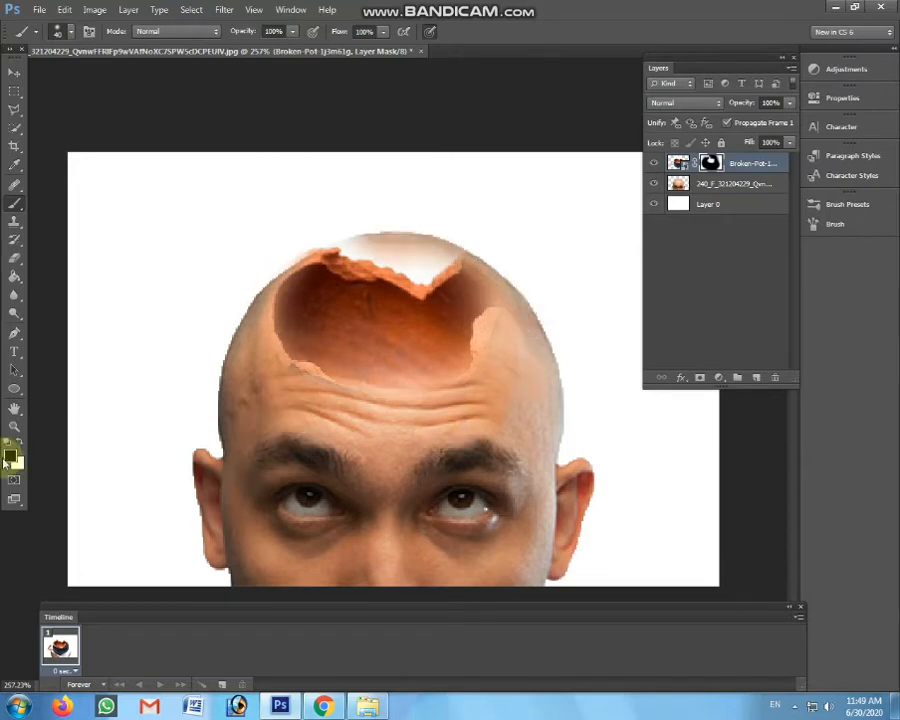
- Paint white on the mask to restore the pot's notched top and, with the brush at 20, the broken rim around the opening
left_click(22, 447)
mouse_move(352, 236)
left_mouse_down()
mouse_move(427, 243)
mouse_move(437, 233)
mouse_move(430, 256)
mouse_move(445, 230)
mouse_move(425, 257)
mouse_move(367, 293)
mouse_move(355, 255)
mouse_move(322, 276)
mouse_move(299, 321)
mouse_move(327, 349)
mouse_move(434, 359)
mouse_move(460, 330)
mouse_move(462, 282)
left_mouse_up()
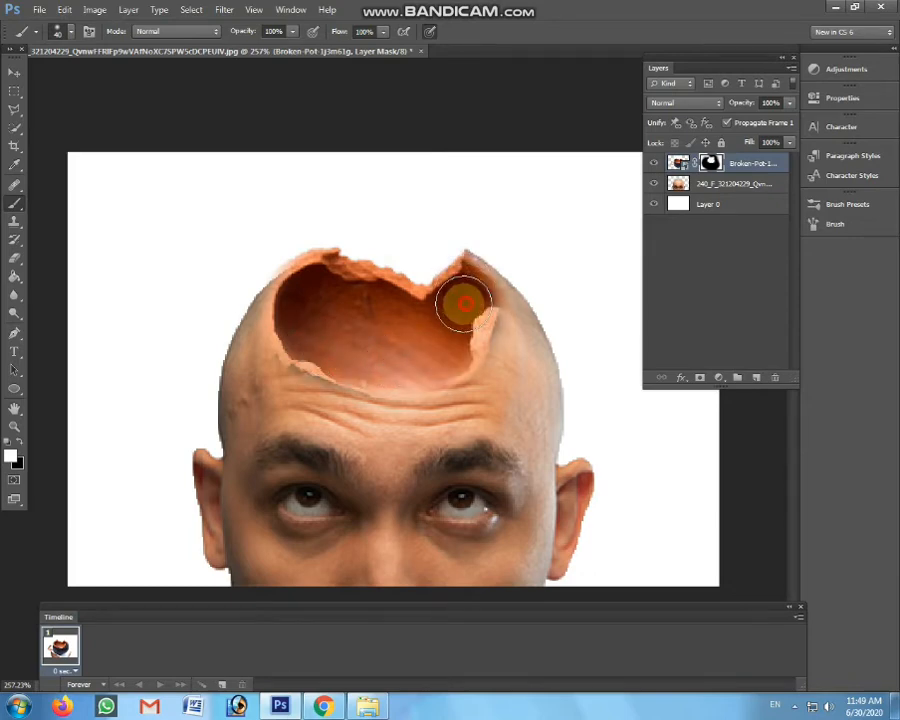
key("bracketleft")
key("bracketleft")
key("bracketleft")
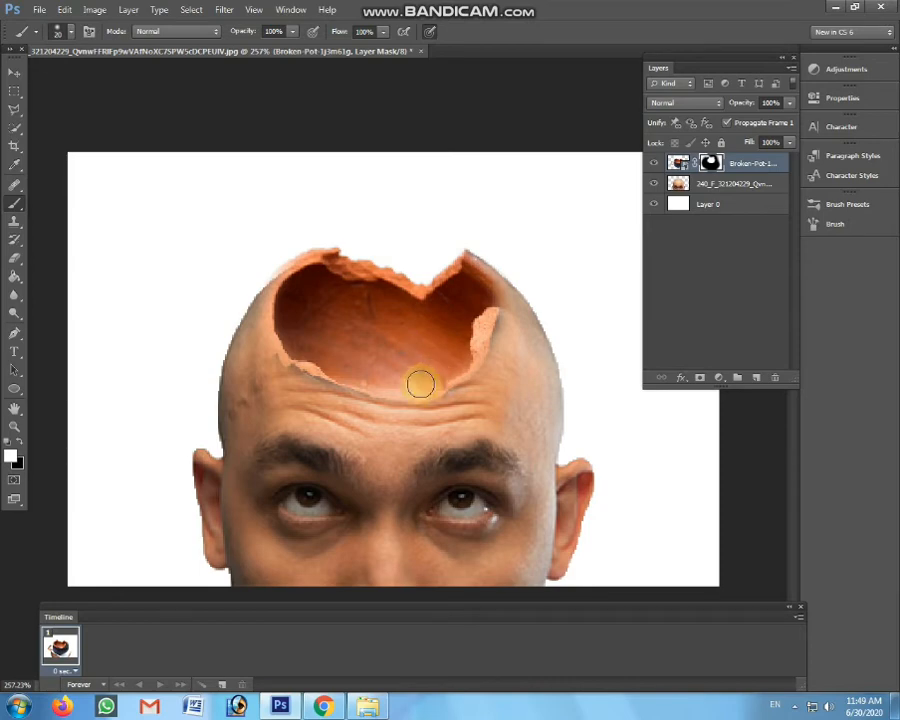
left_click_drag(396, 391, 428, 387)
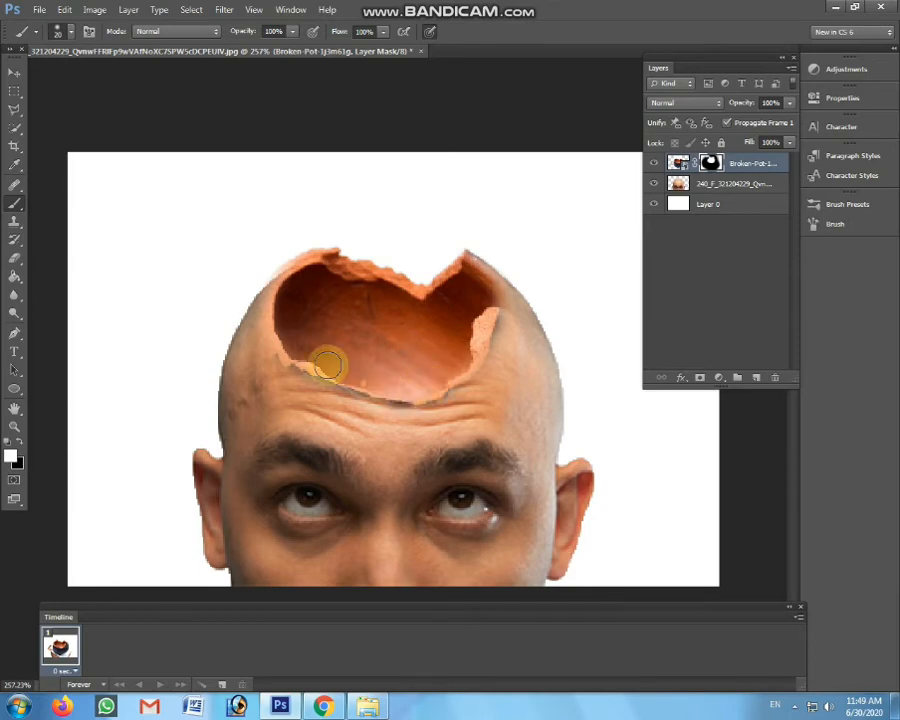
mouse_move(296, 319)
left_mouse_down()
mouse_move(335, 268)
mouse_move(363, 272)
mouse_move(273, 275)
left_mouse_up()
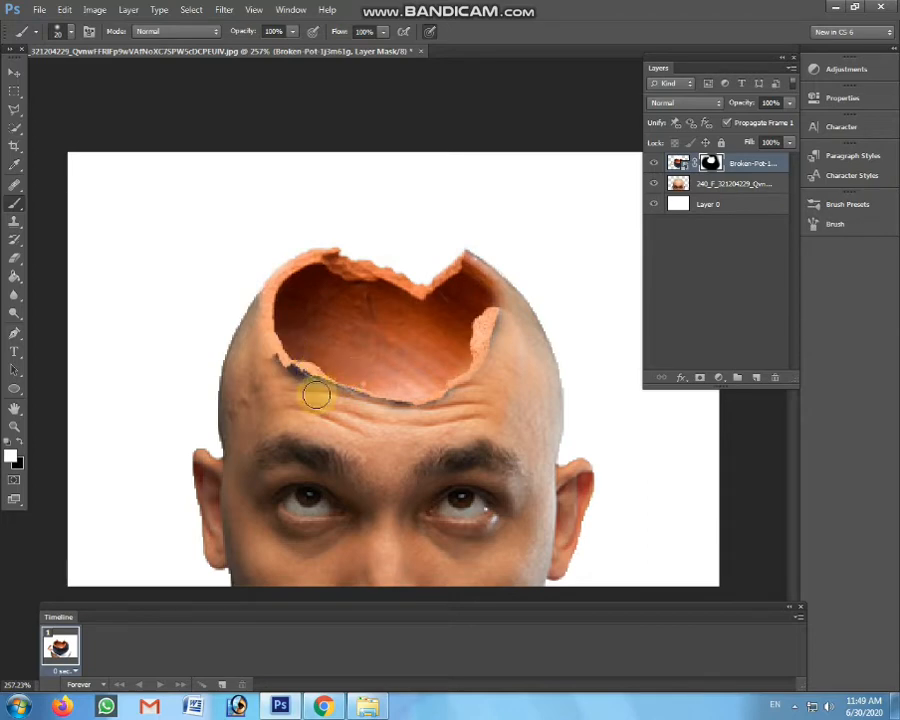
key("ctrl+z")
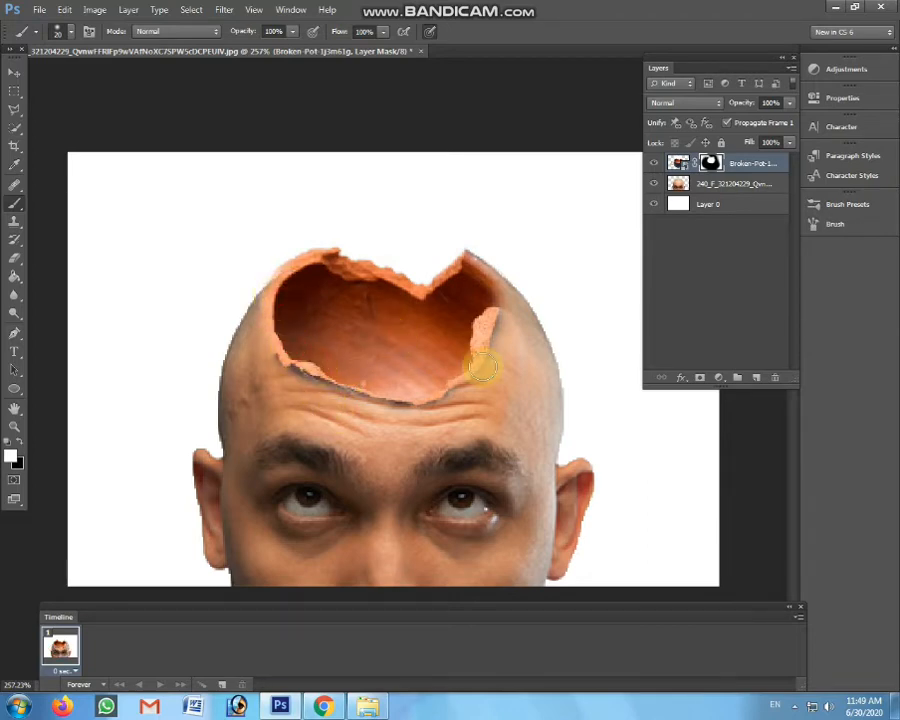
left_click_drag(438, 388, 470, 344)
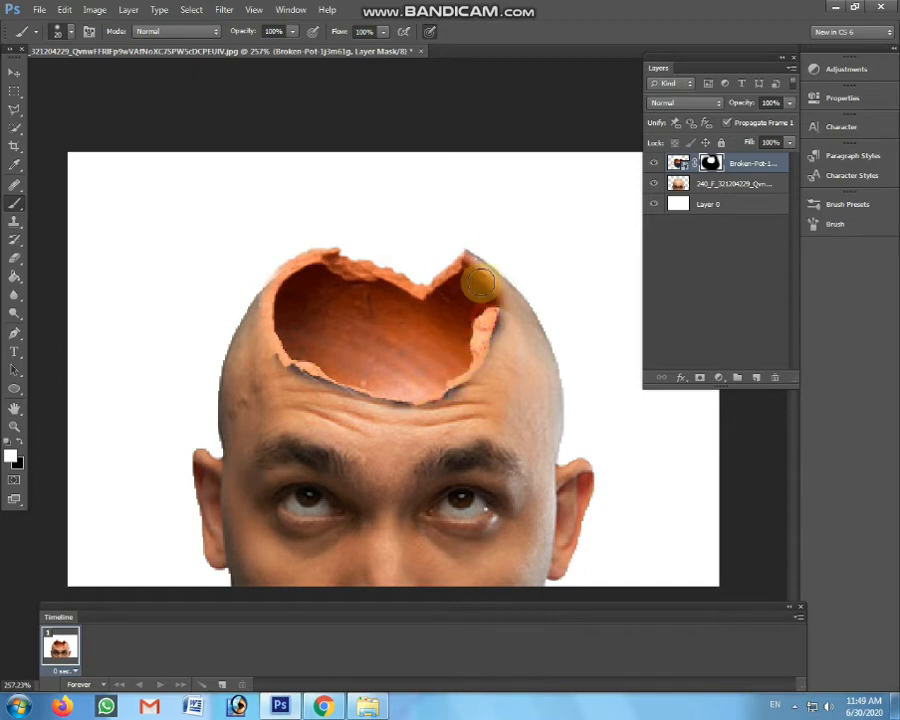
left_click(434, 223)
scroll(405, 408, "down", 2)
scroll(399, 399, "down", 1)
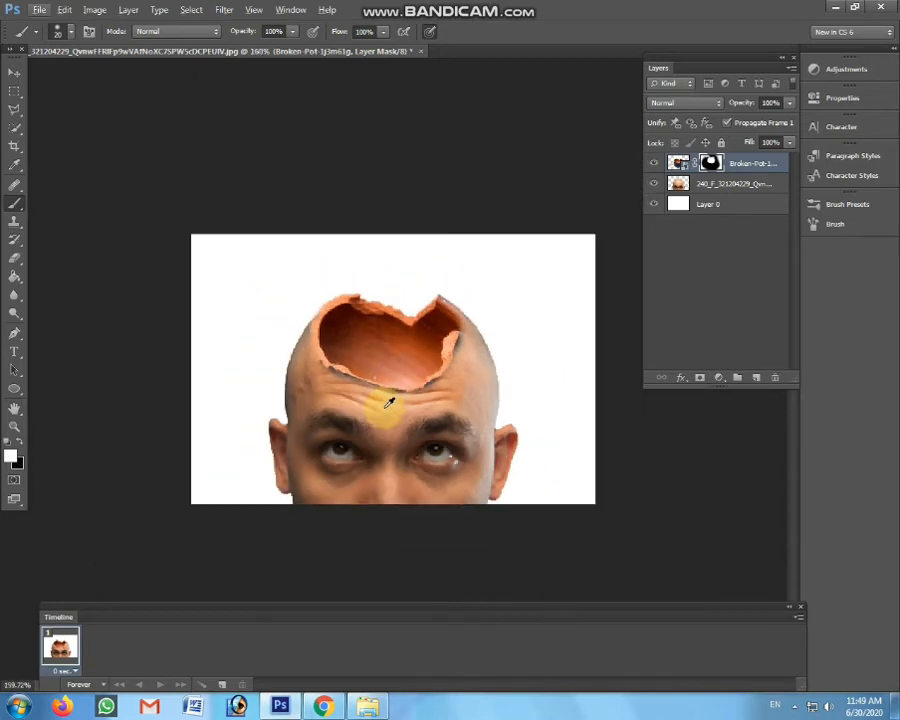
- Paint black on the mask with a size 8 brush to hide the dark edge beneath the lower rim, touching up the upper tip
left_click(14, 72)
scroll(522, 412, "up", 2)
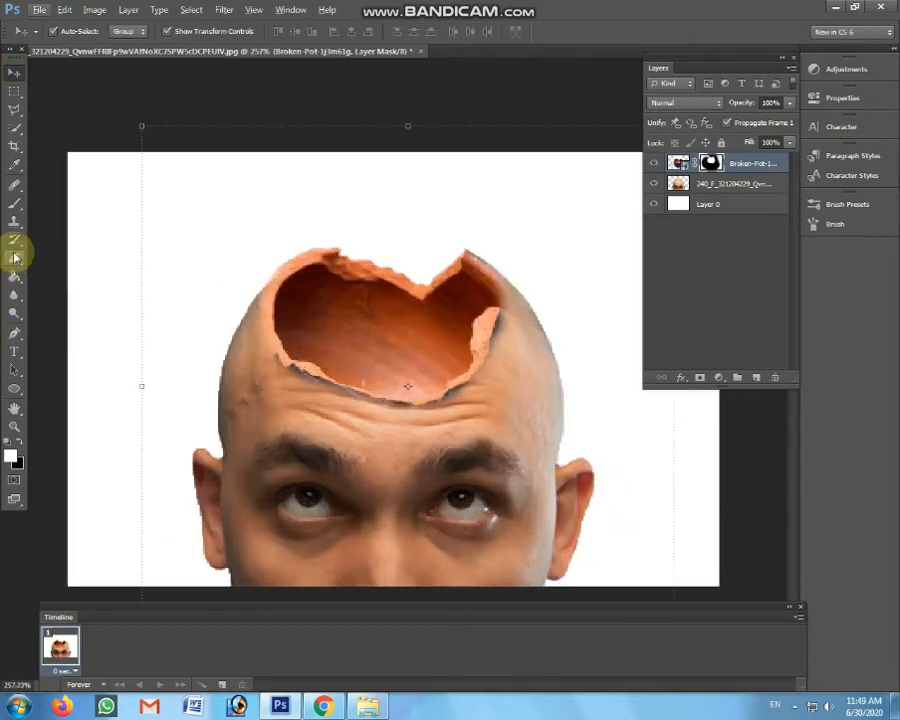
left_click(13, 205)
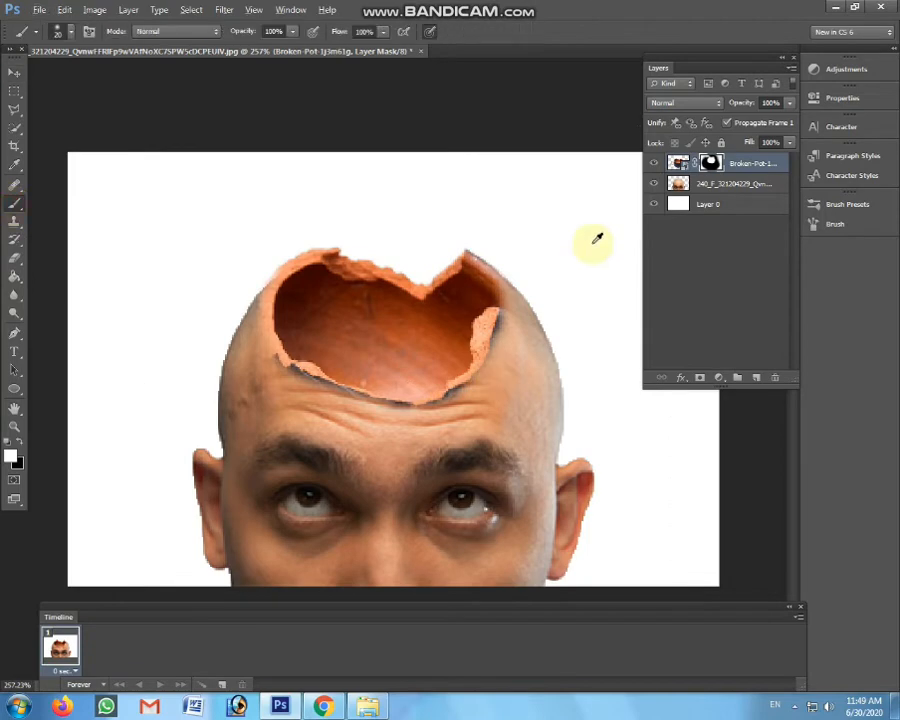
scroll(597, 238, "up", 3)
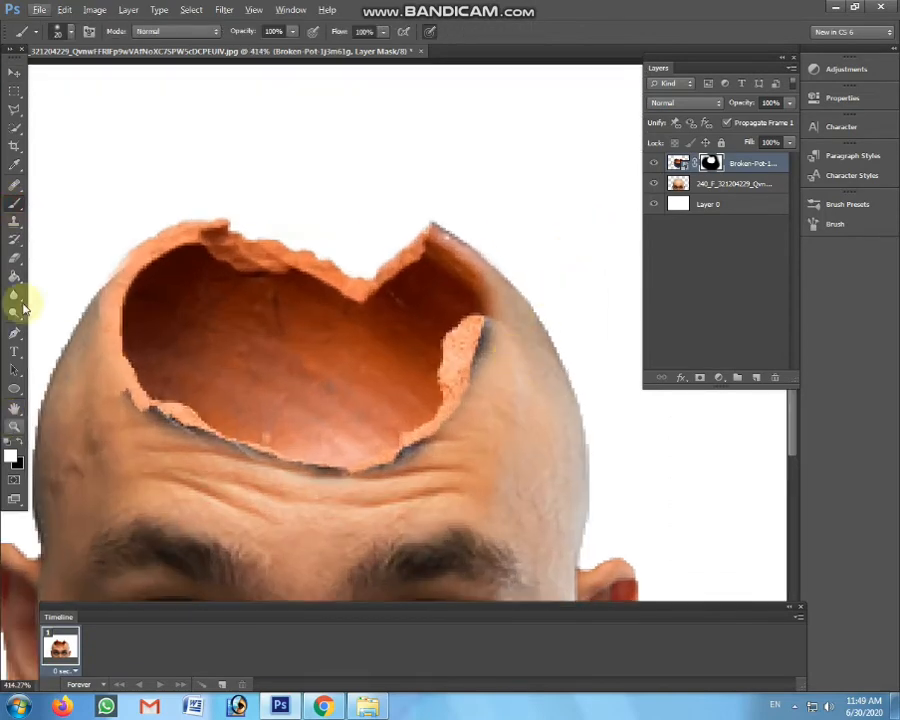
left_click(19, 442)
left_click(323, 470)
mouse_move(323, 470)
left_mouse_down()
mouse_move(464, 470)
mouse_move(479, 390)
mouse_move(471, 358)
left_mouse_up()
key("bracketleft")
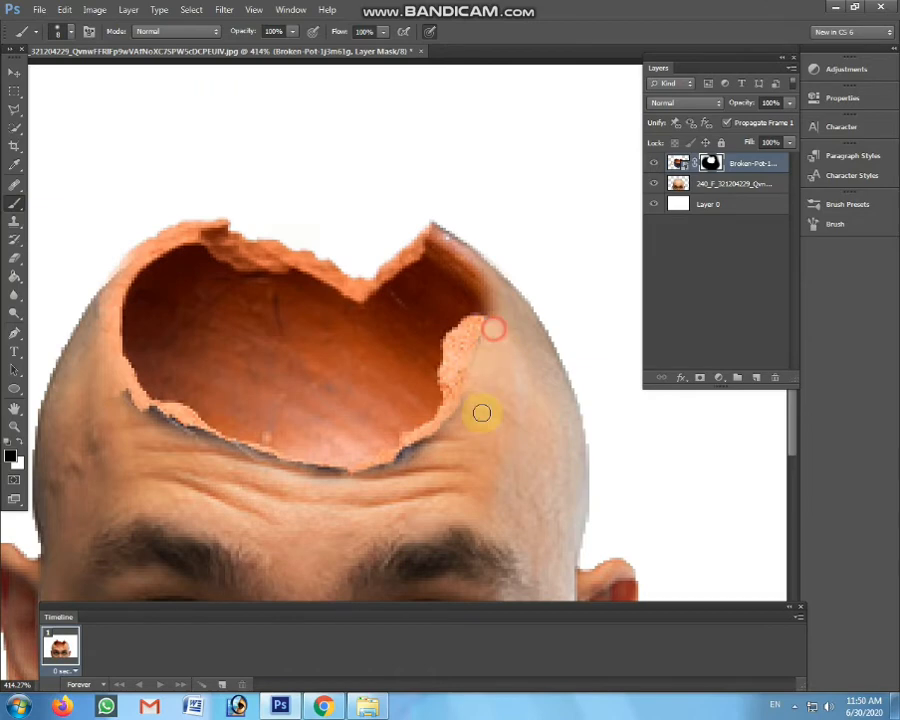
left_click_drag(451, 434, 368, 506)
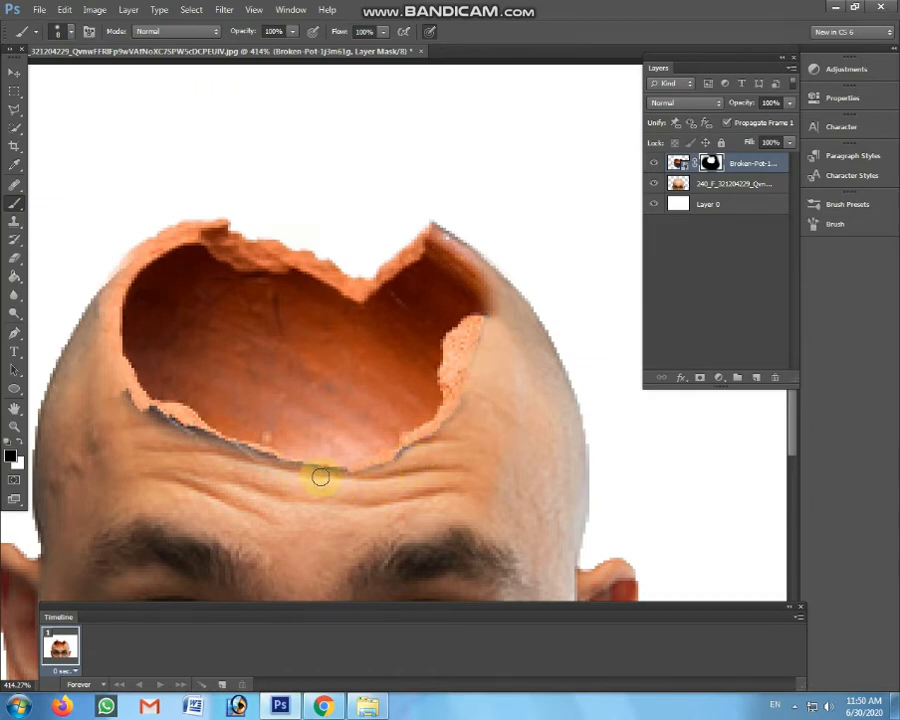
mouse_move(263, 463)
left_mouse_down()
mouse_move(189, 445)
mouse_move(222, 441)
mouse_move(167, 421)
left_mouse_up()
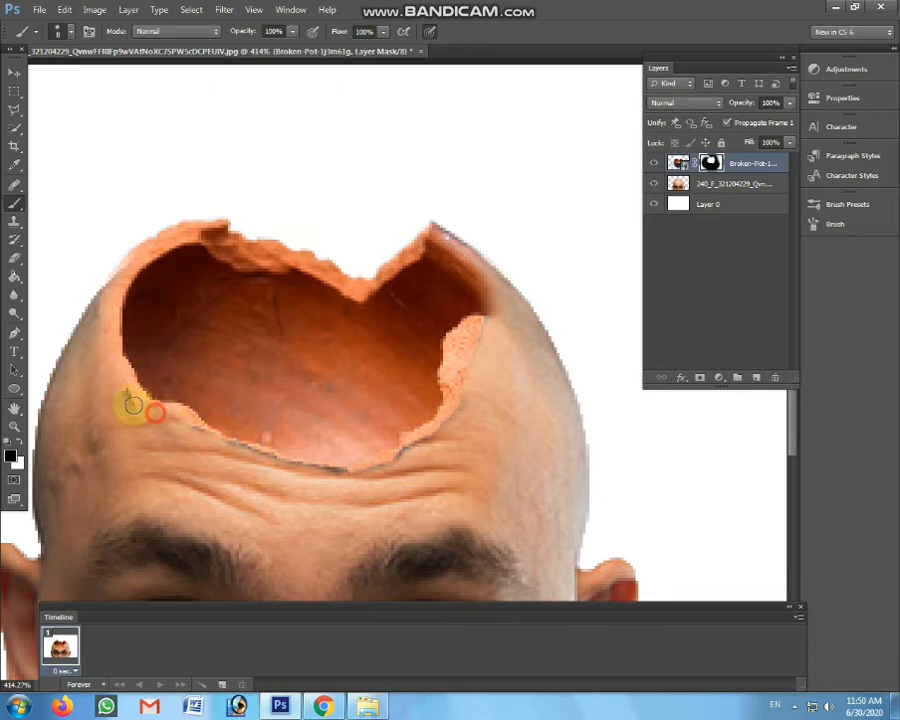
left_click(125, 404)
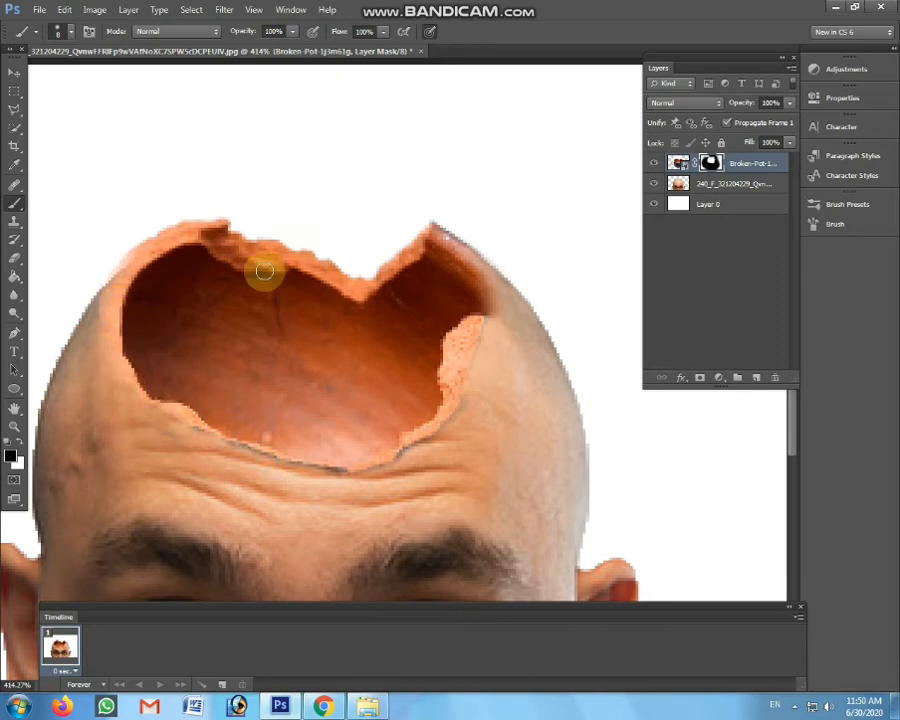
left_click(440, 220)
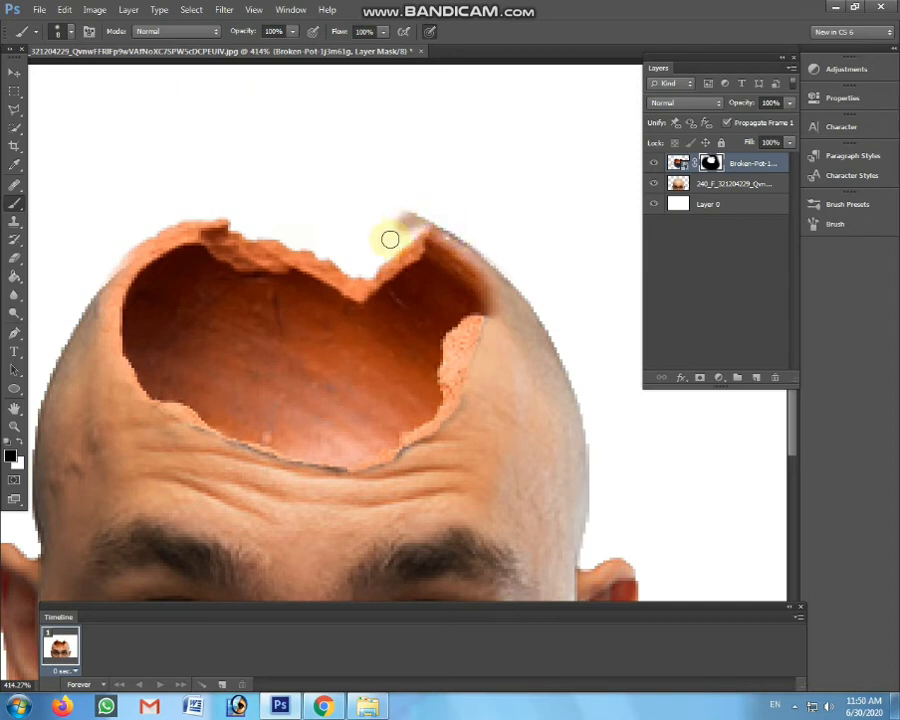
left_click(20, 444)
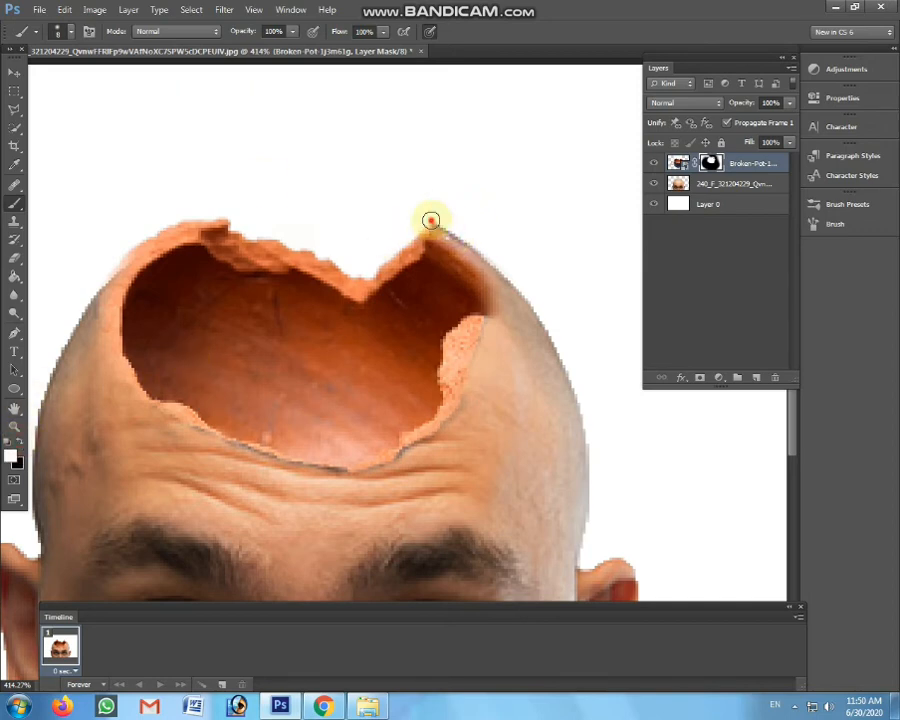
- Try a drop shadow with the default settings on the broken pot layer
left_click(14, 74)
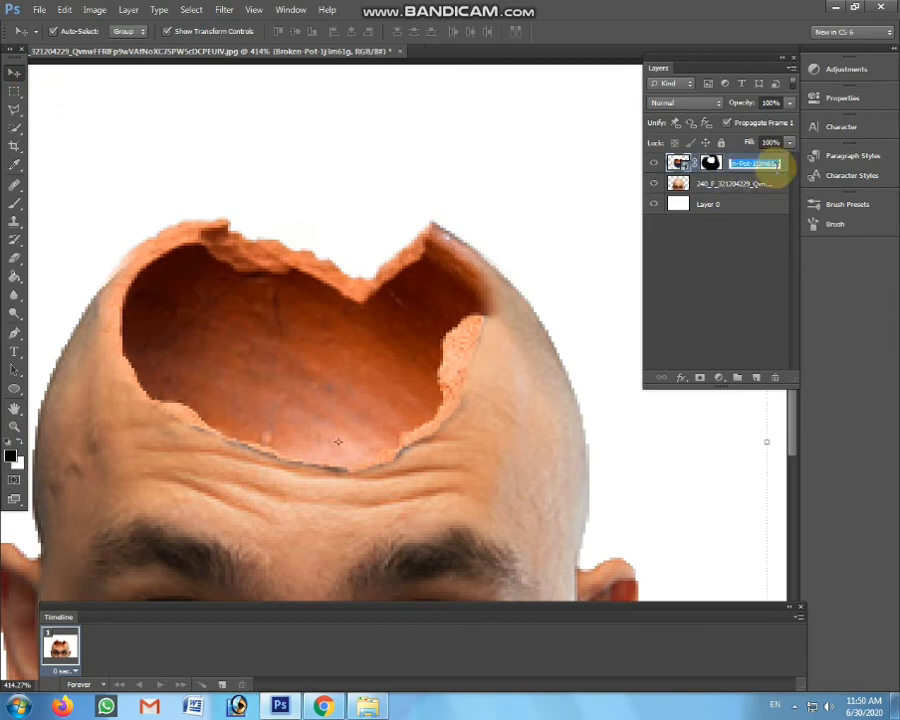
key("Return")
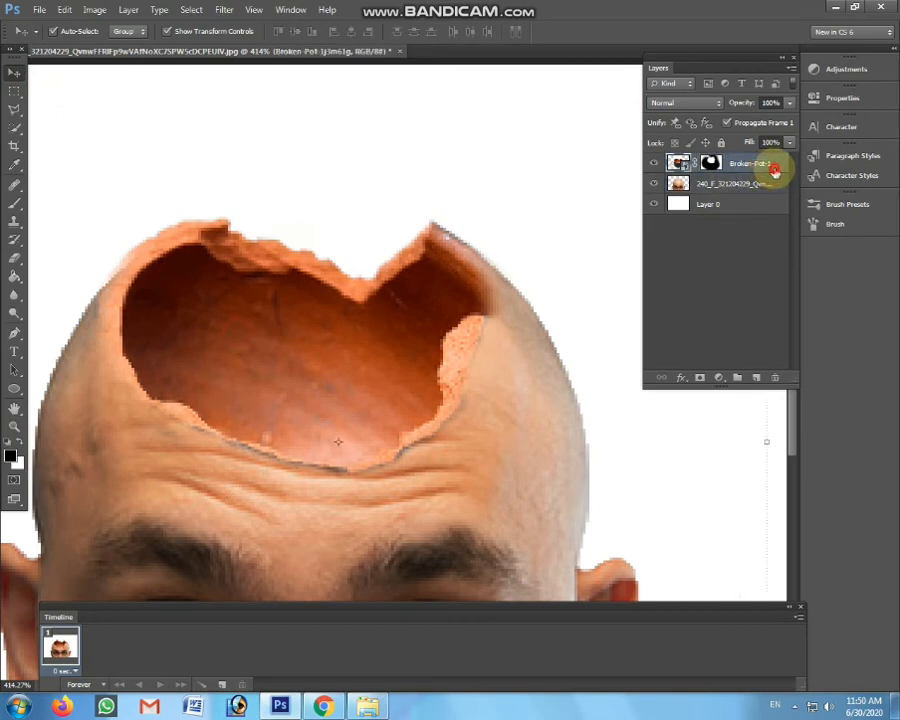
double_click(774, 168)
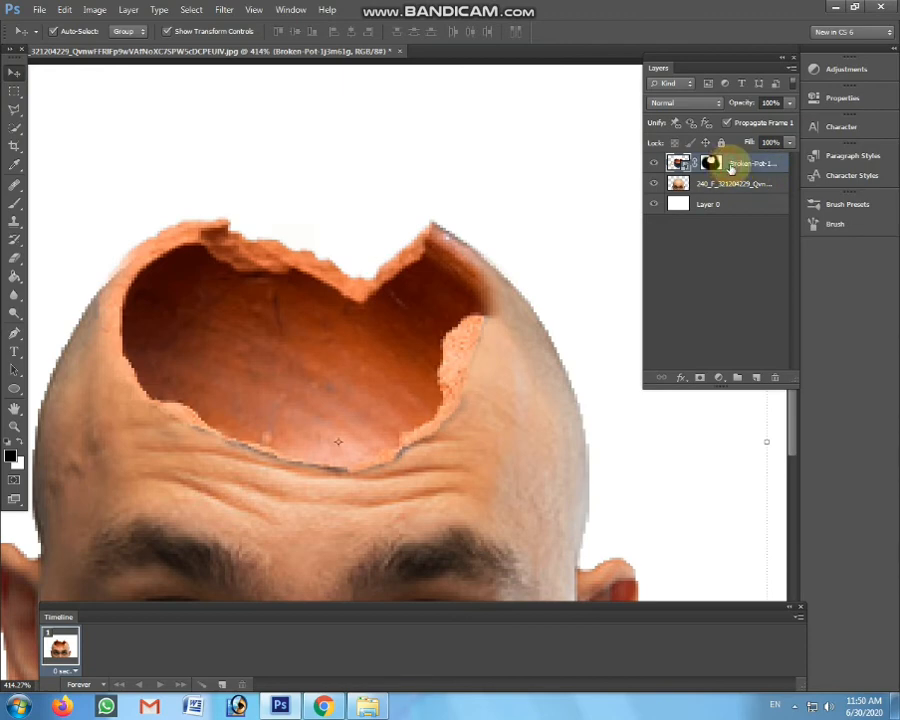
right_click(743, 166)
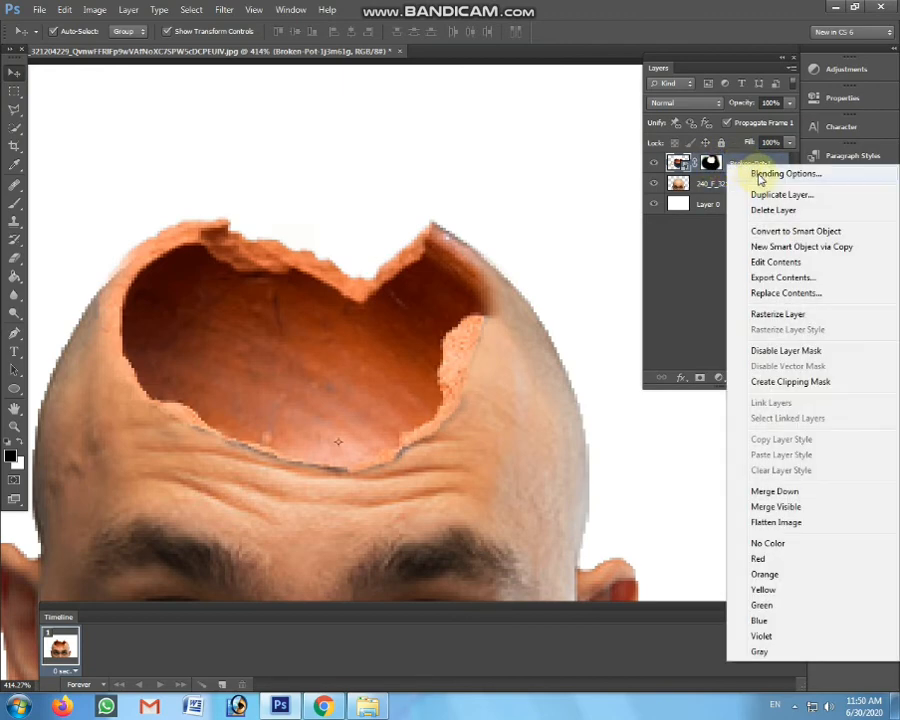
left_click(748, 174)
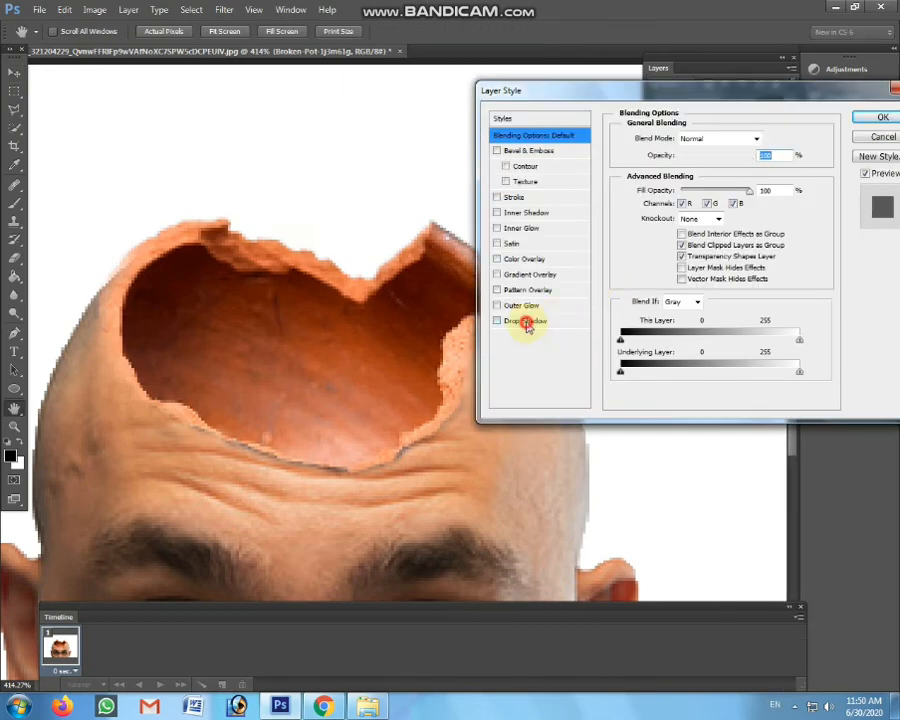
left_click(525, 321)
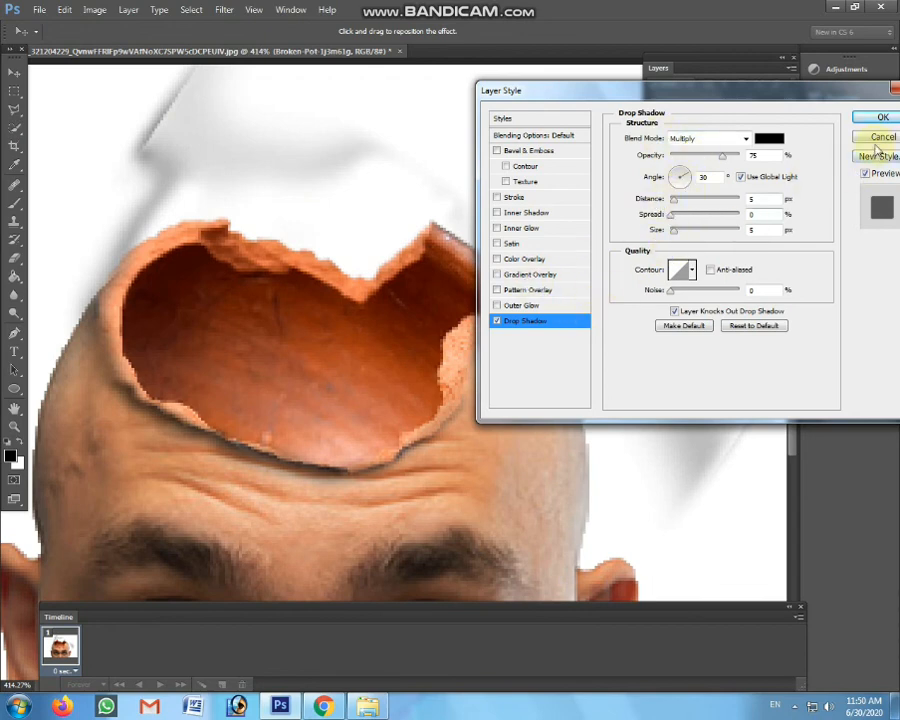
scroll(422, 362, "down", 2)
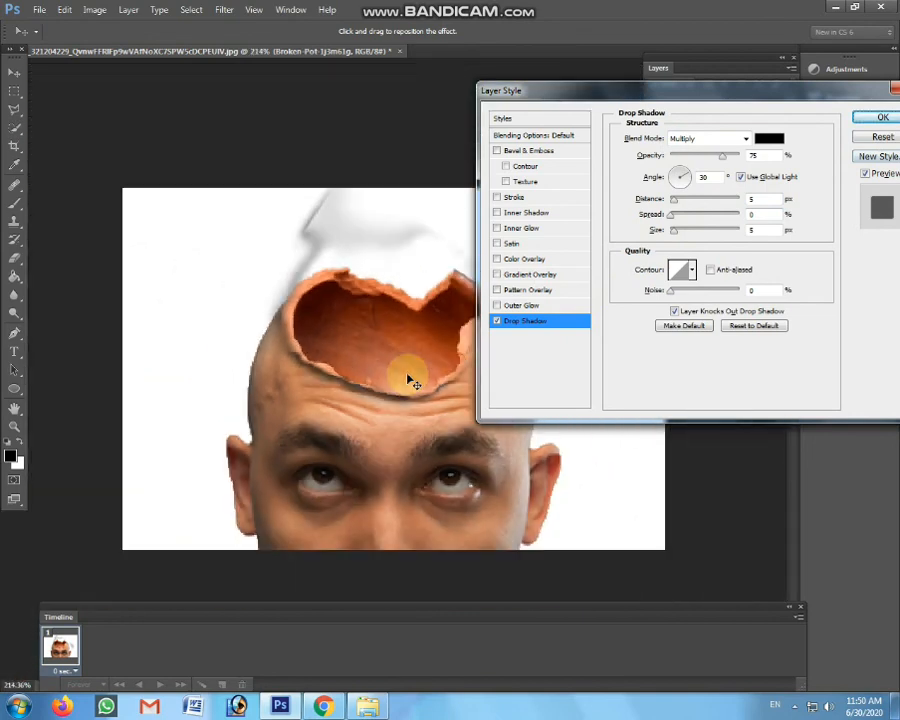
left_click(862, 123)
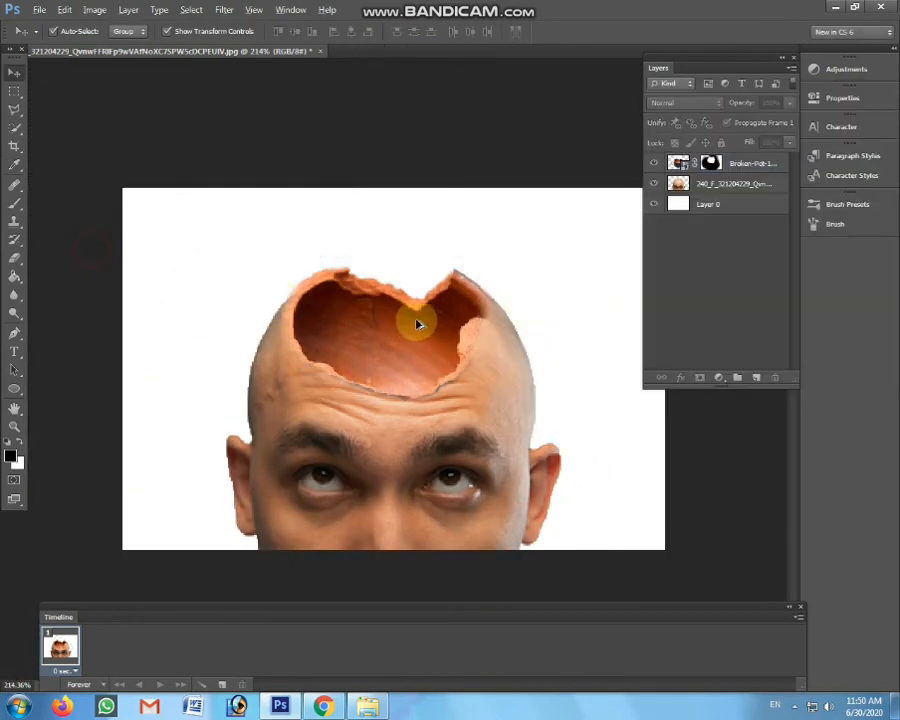
scroll(432, 379, "up", 1)
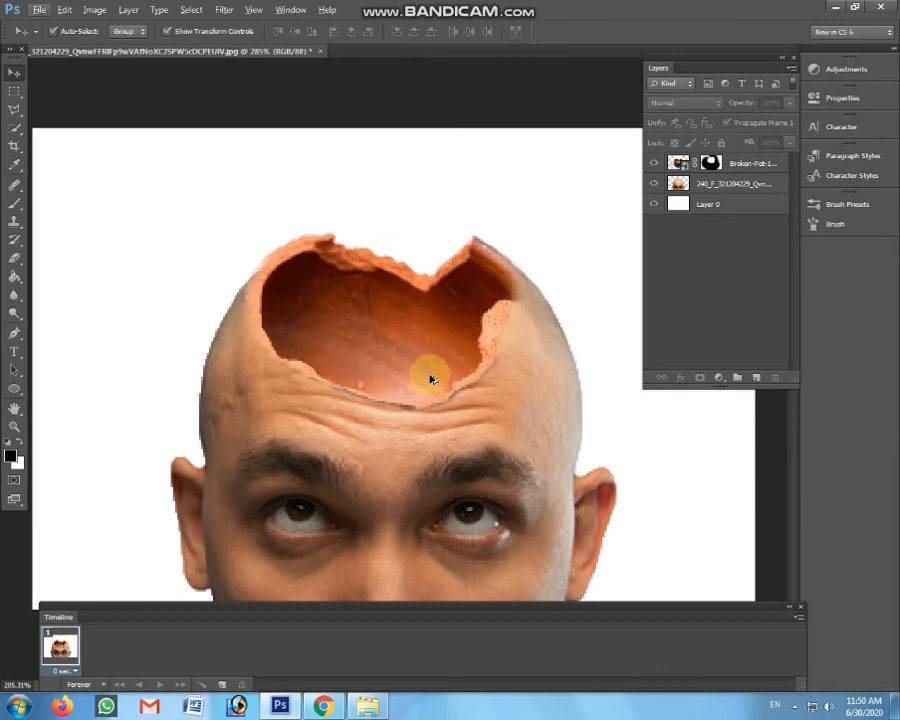